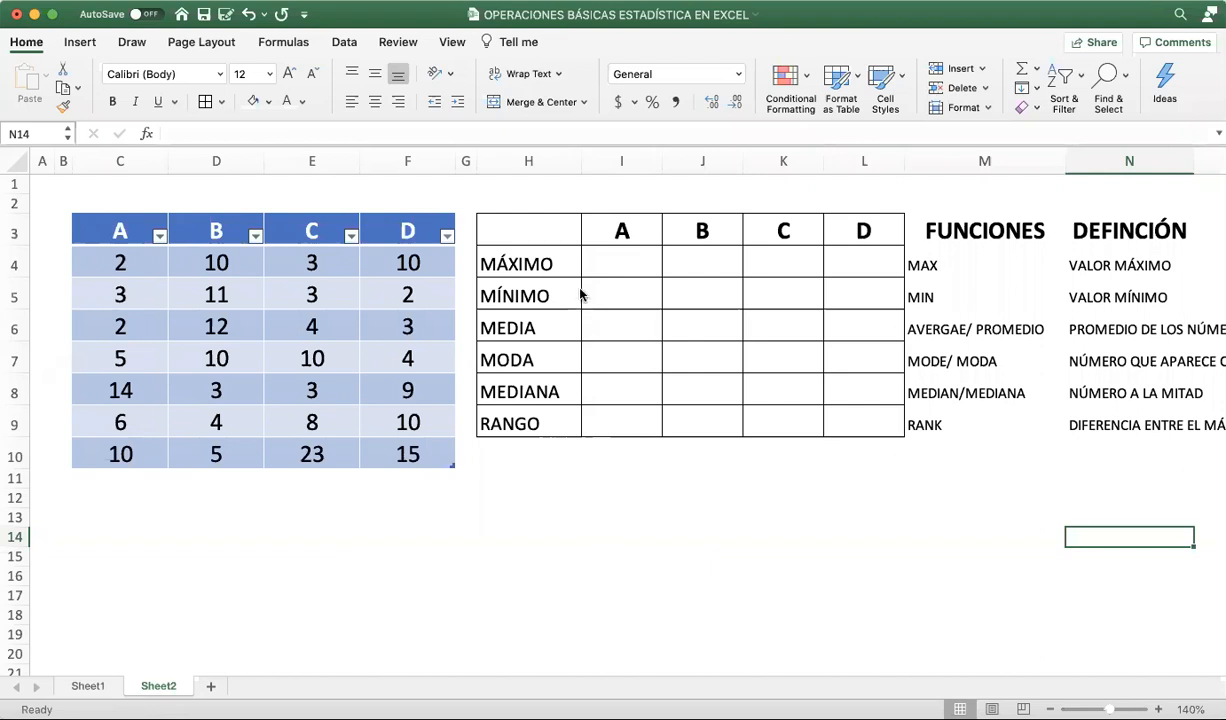
- Review the statistic labels in H4:H9 and the data table's columns A to D
{"action": "left_click", "coordinate": [553, 260]}
{"action": "left_click", "coordinate": [542, 292]}
{"action": "left_click", "coordinate": [565, 333]}
{"action": "left_click", "coordinate": [538, 352]}
{"action": "left_click", "coordinate": [542, 382]}
{"action": "left_click", "coordinate": [564, 430]}
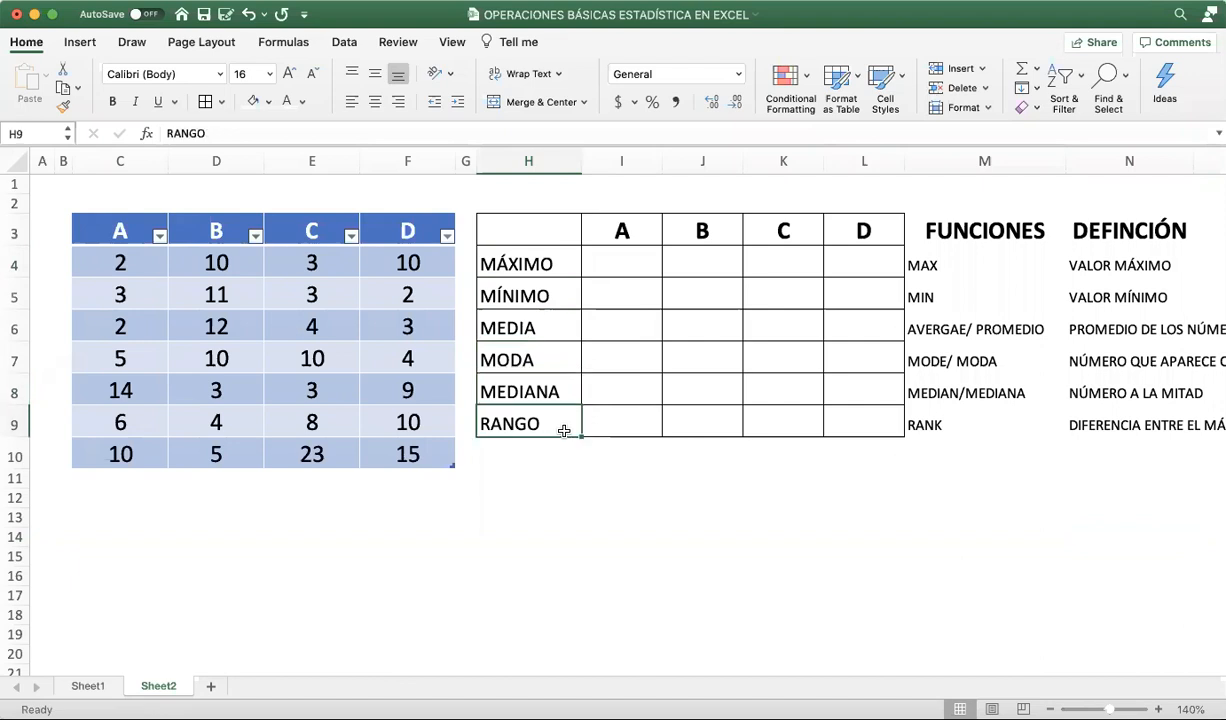
{"action": "left_click", "coordinate": [115, 231]}
{"action": "left_click_drag", "start_coordinate": [115, 231], "coordinate": [403, 454]}
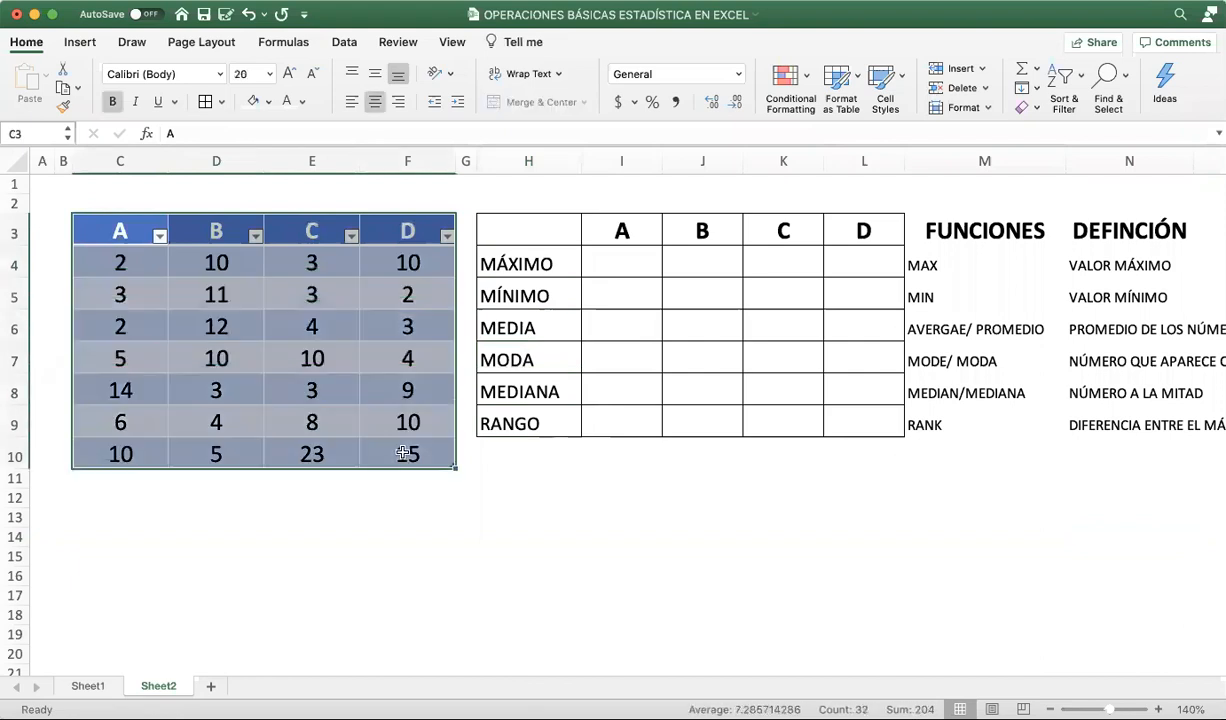
{"action": "left_click", "coordinate": [118, 230]}
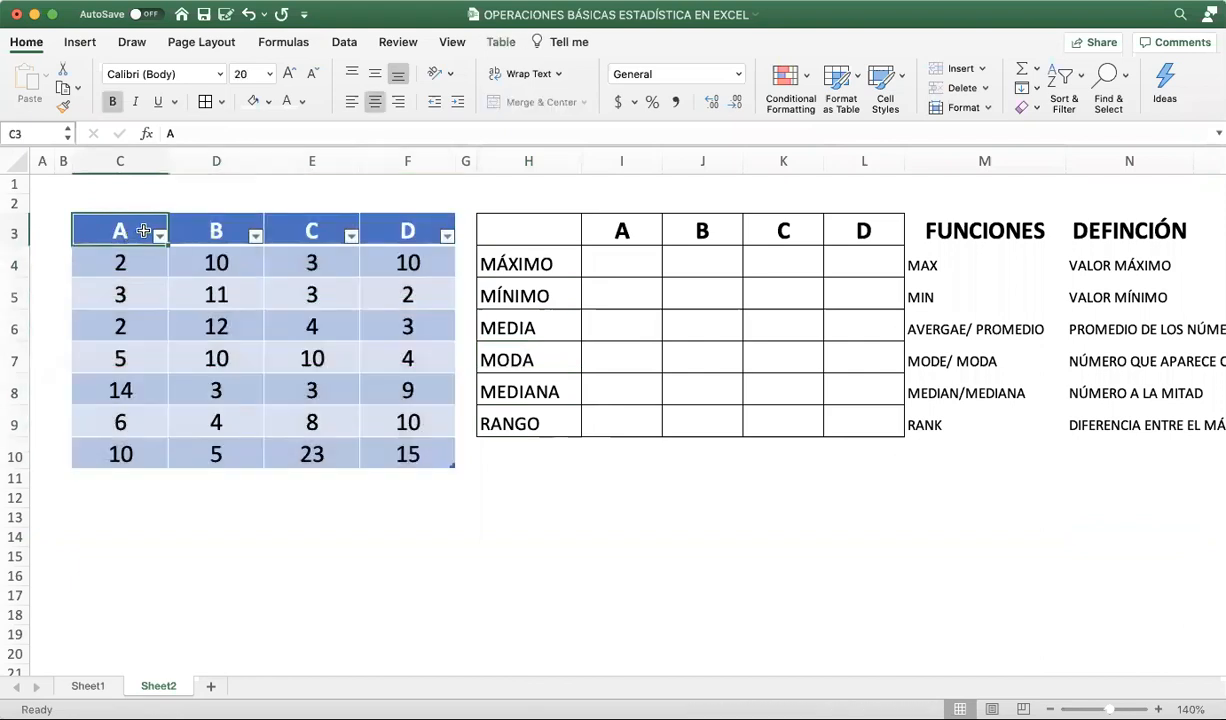
{"action": "left_click", "coordinate": [222, 229]}
{"action": "left_click", "coordinate": [300, 229]}
{"action": "left_click", "coordinate": [432, 231]}
- Enter =MAX(Table1[A]) in I4 to calculate the maximum of data column A
{"action": "left_click", "coordinate": [634, 259]}
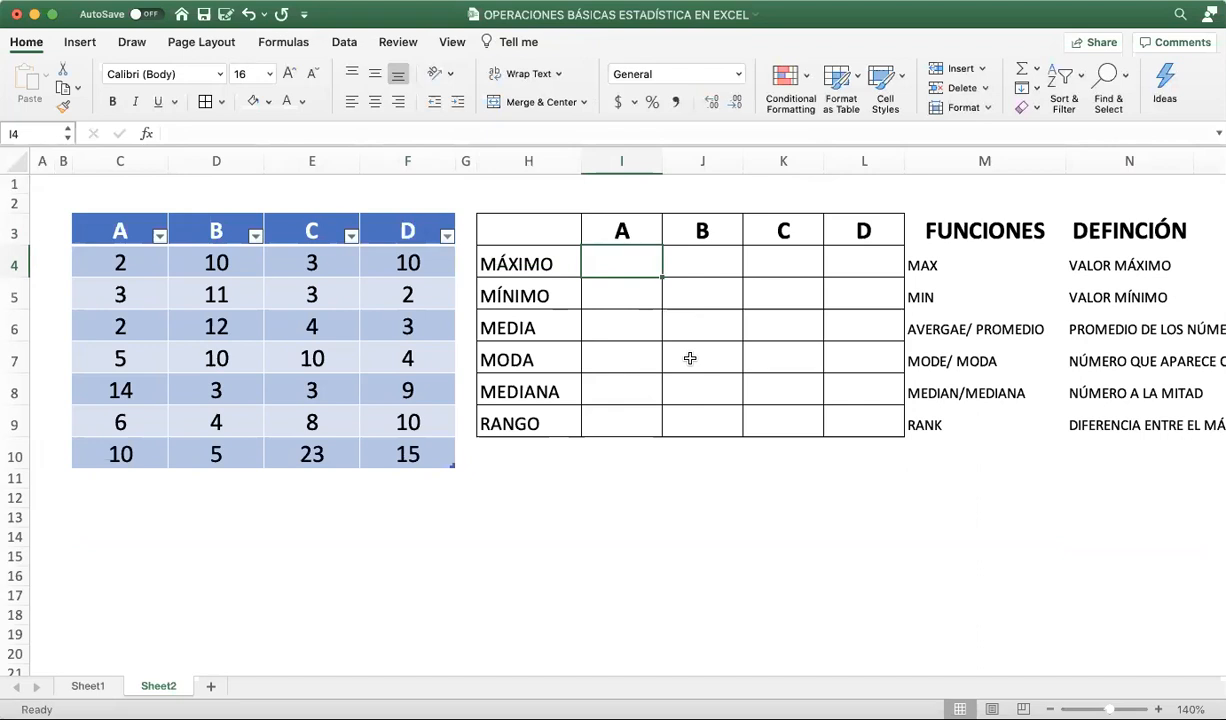
{"action": "type", "text": "="}
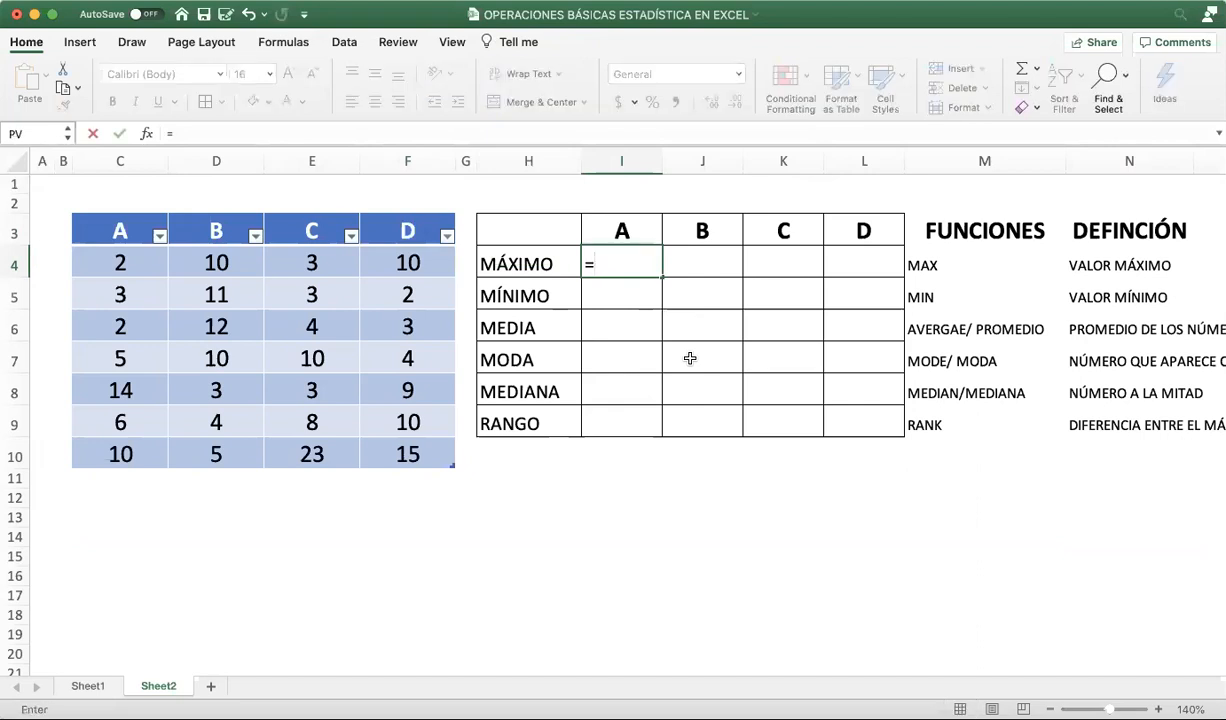
{"action": "type", "text": "MAX"}
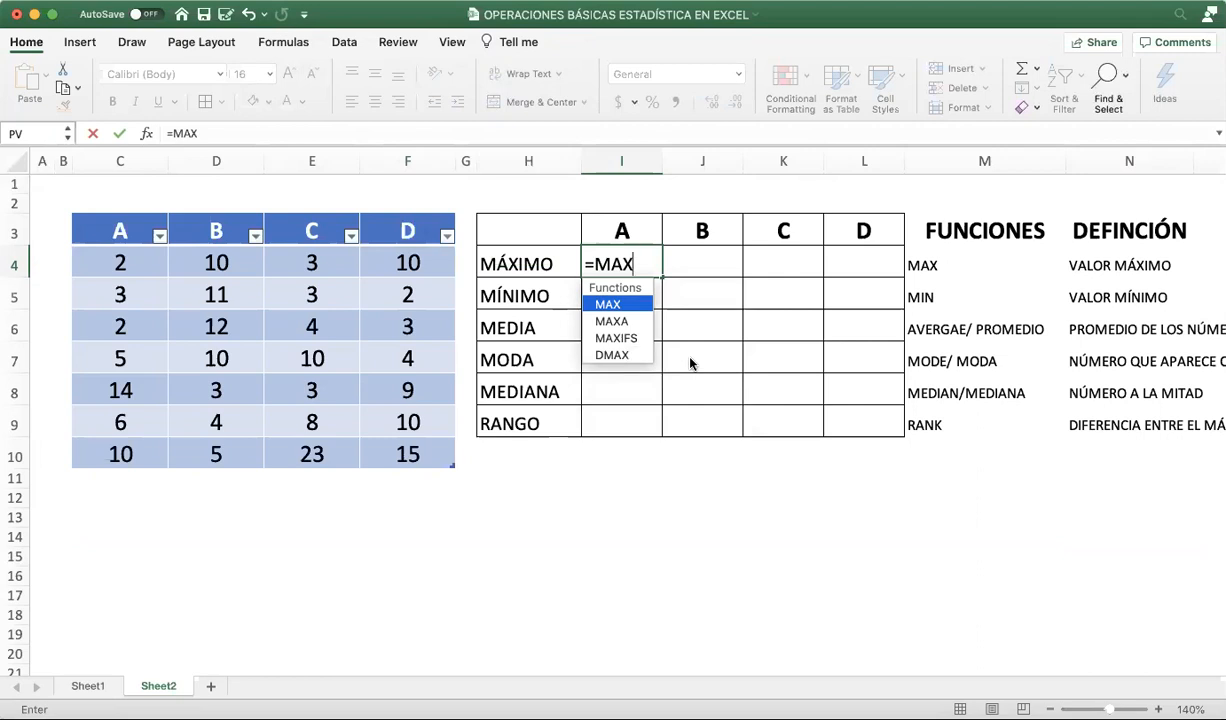
{"action": "type", "text": "("}
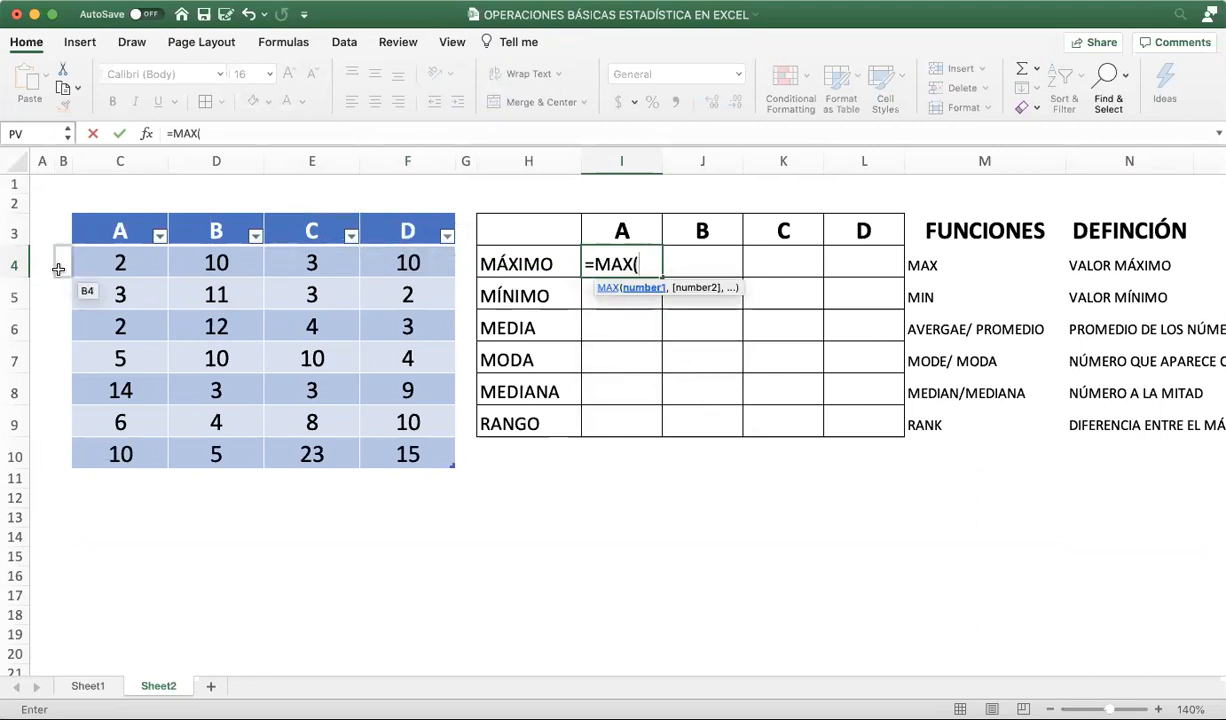
{"action": "left_click_drag", "start_coordinate": [100, 264], "coordinate": [120, 455]}
{"action": "type", "text": ")"}
{"action": "key", "text": "Return"}
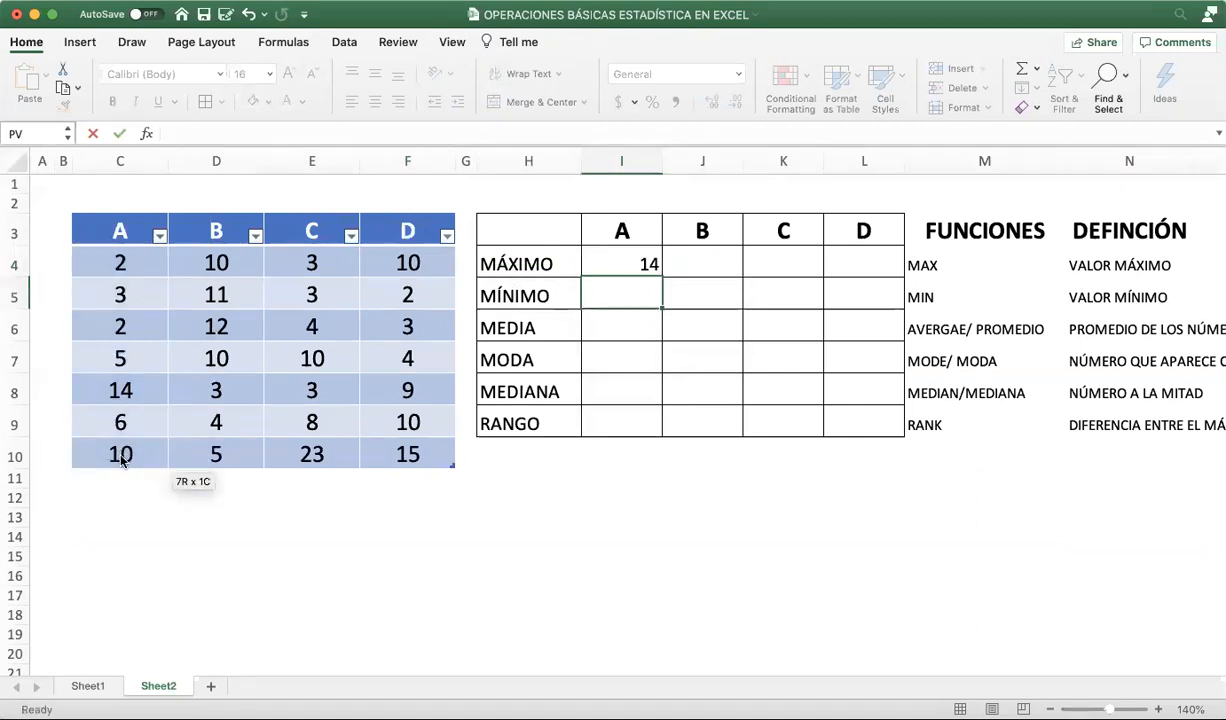
- Enter =MAX(Table1[B]) in J4 to calculate the maximum of data column B
{"action": "key", "text": "Up"}
{"action": "left_click_drag", "start_coordinate": [664, 262], "coordinate": [722, 260]}
{"action": "left_click", "coordinate": [722, 260]}
{"action": "type", "text": "=MAX("}
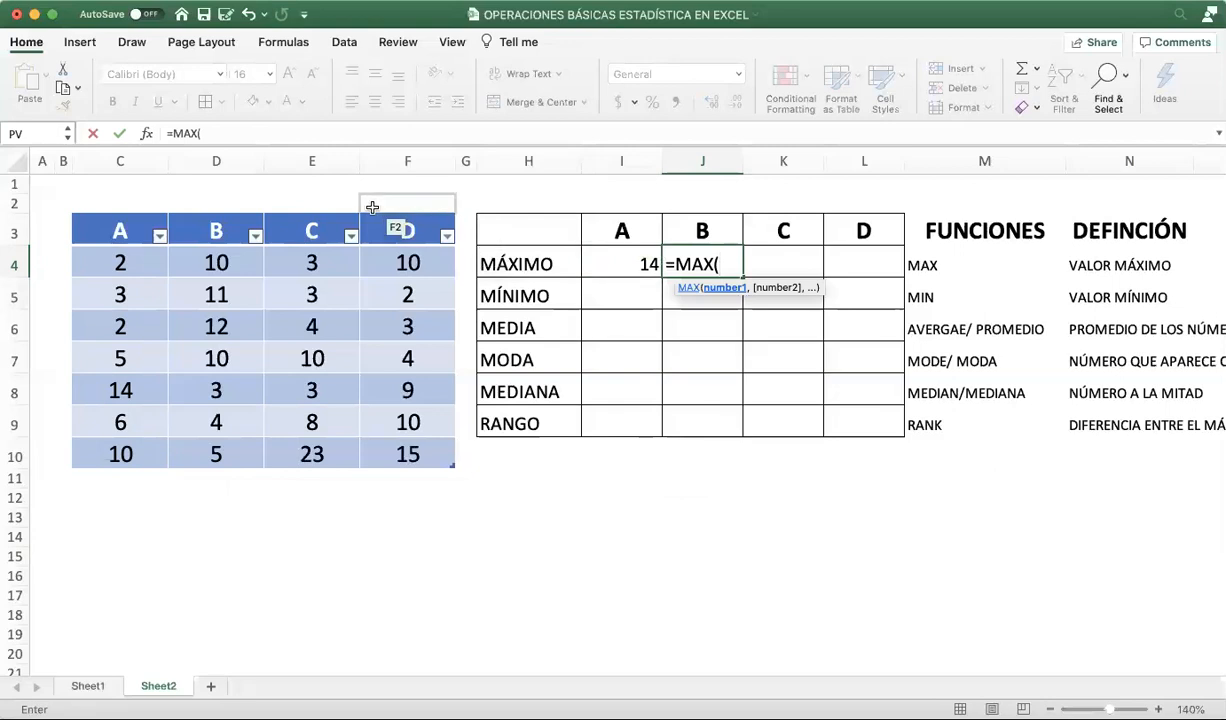
{"action": "left_click", "coordinate": [228, 262]}
{"action": "left_click_drag", "start_coordinate": [228, 262], "coordinate": [246, 457]}
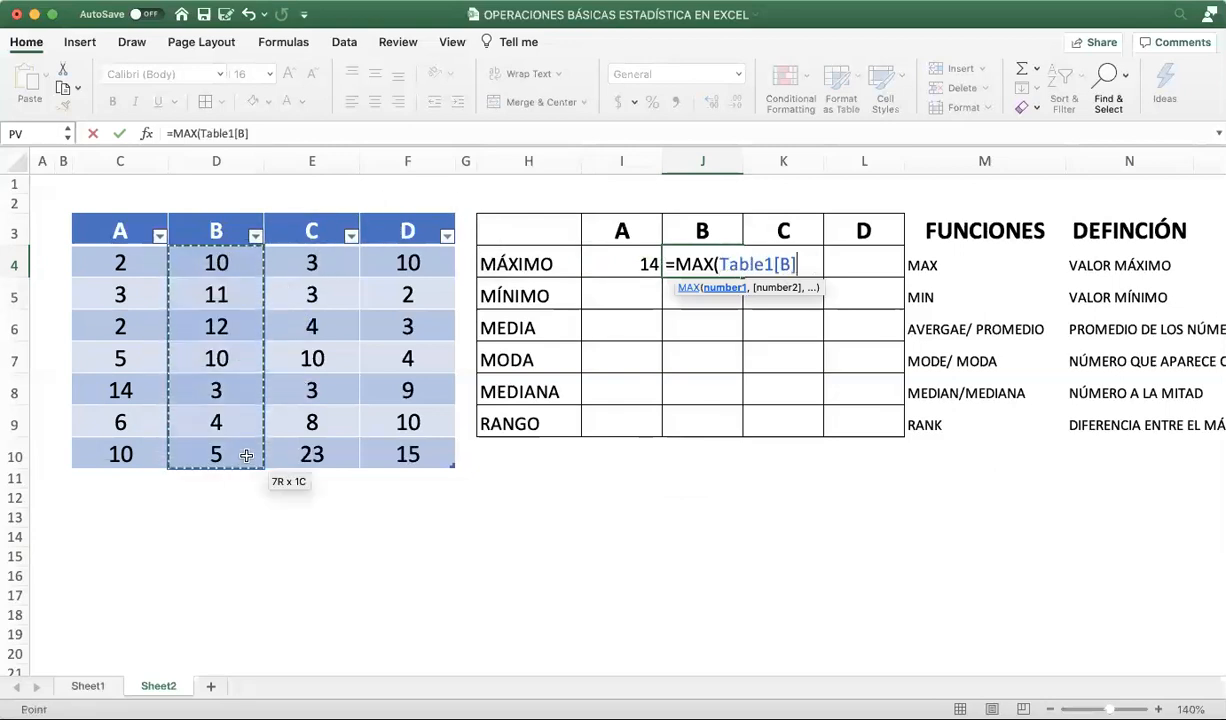
{"action": "type", "text": ")"}
{"action": "key", "text": "Return"}
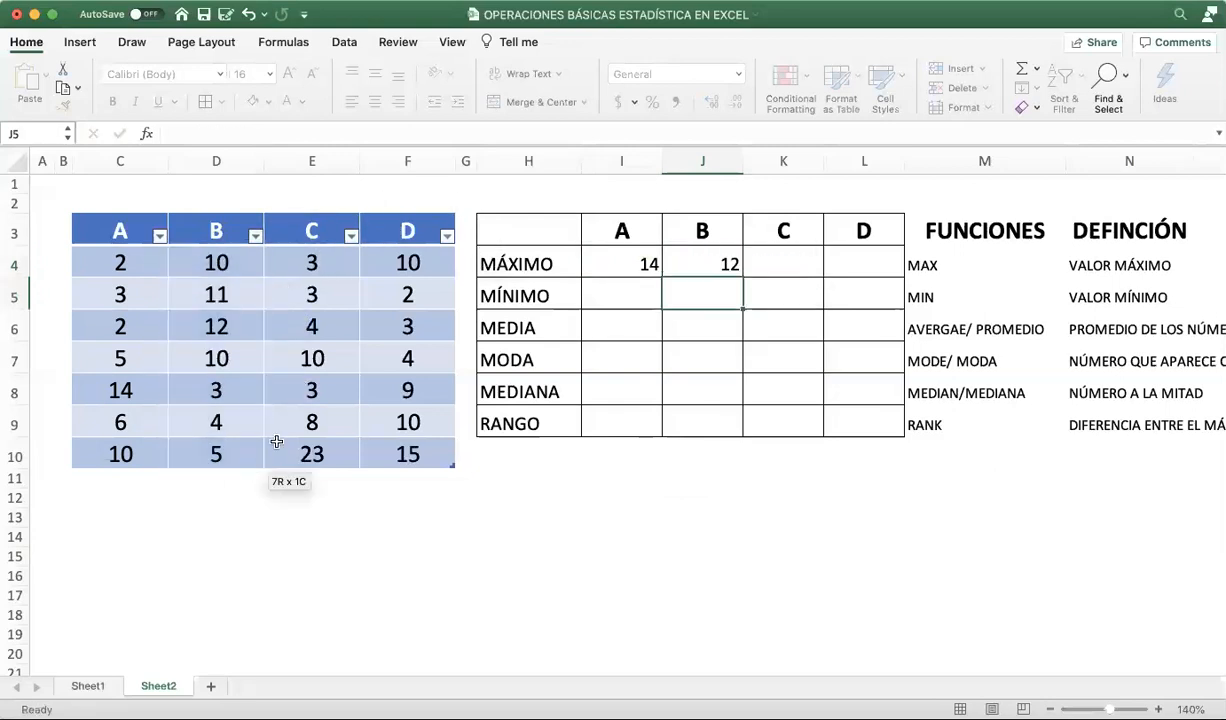
- Fill the MAX formula from J4 across to L4 and check the copied formulas in K4 and L4
{"action": "left_click", "coordinate": [725, 265]}
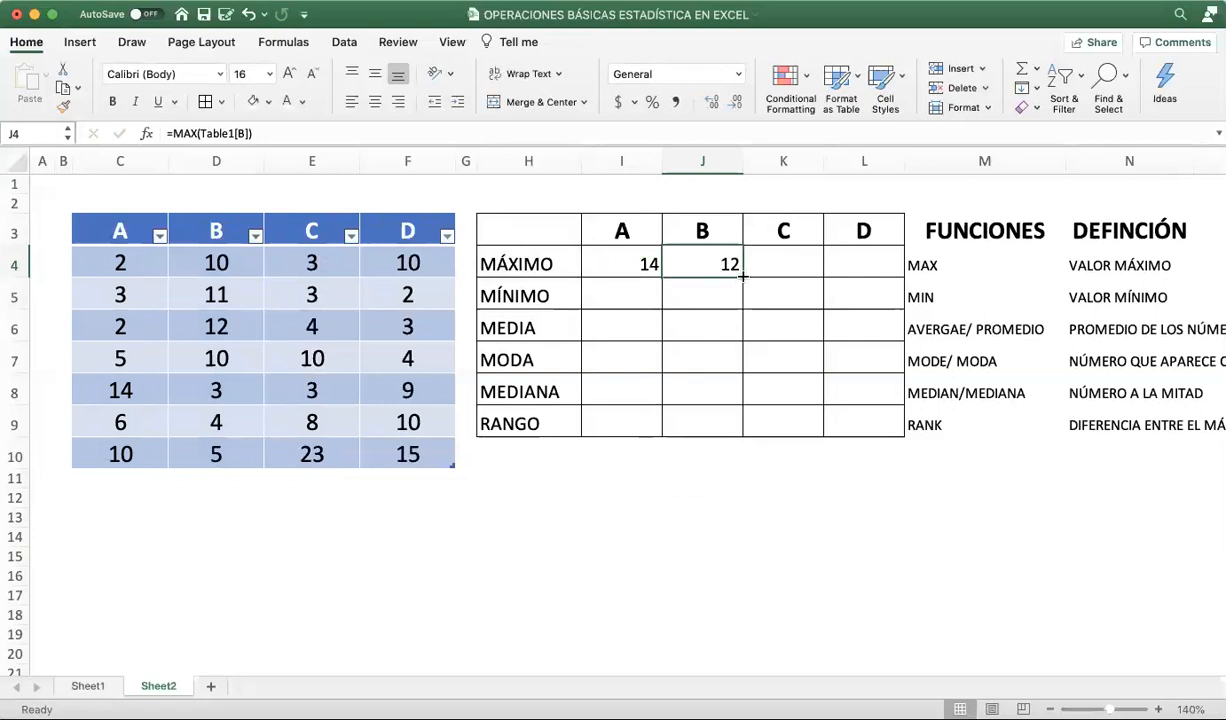
{"action": "left_click_drag", "start_coordinate": [743, 275], "coordinate": [880, 275]}
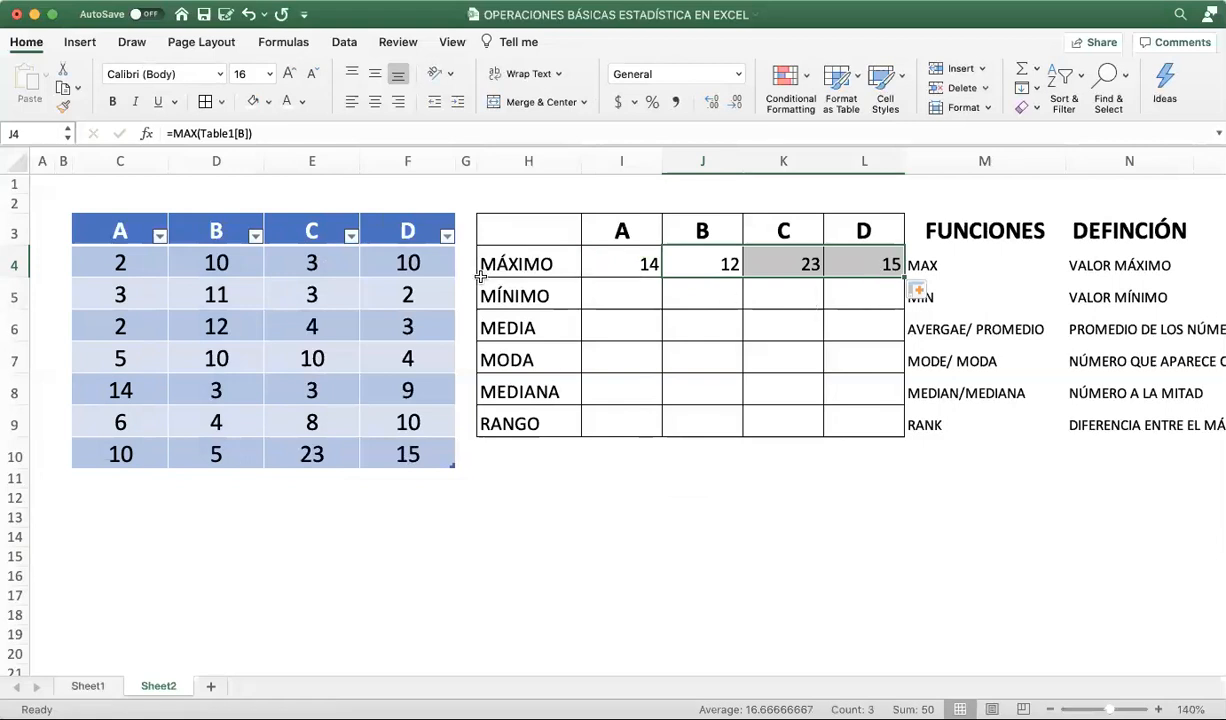
{"action": "double_click", "coordinate": [807, 264]}
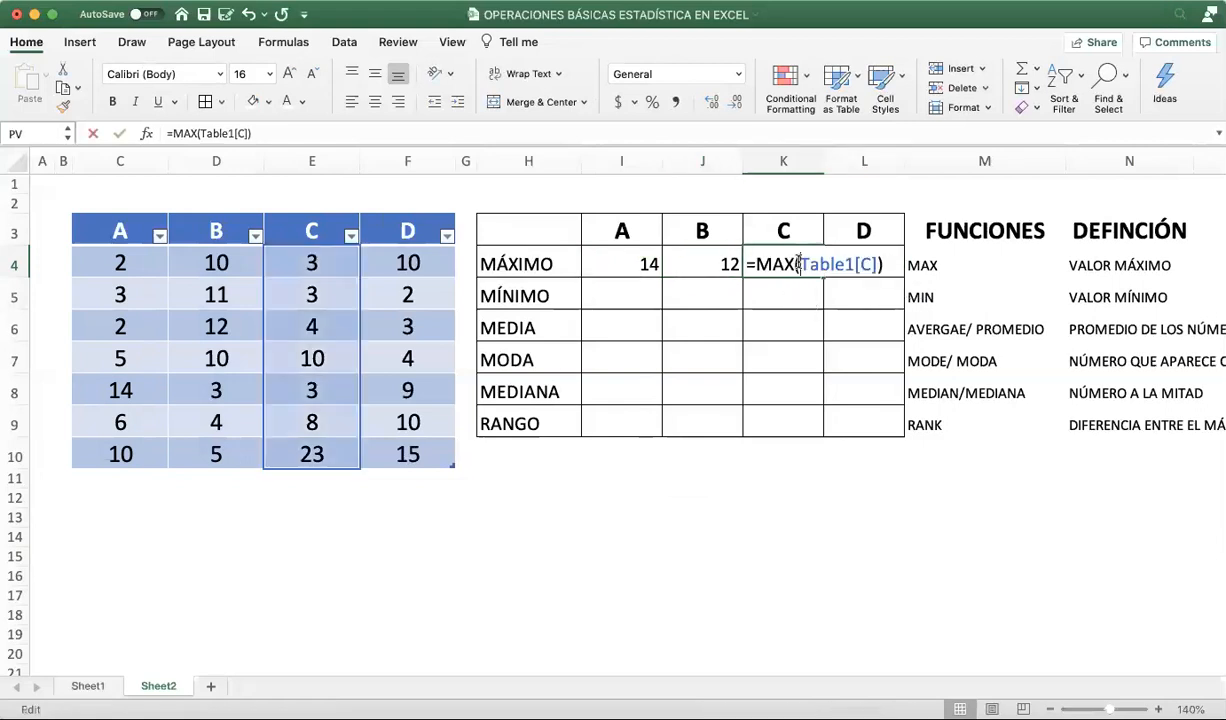
{"action": "key", "text": "Escape"}
{"action": "left_click", "coordinate": [882, 264]}
{"action": "double_click", "coordinate": [880, 263]}
{"action": "key", "text": "Return"}
- Enter =MIN(Table1[A]) in I5 and fill it across to L5 for the minimum of every data column
{"action": "left_click", "coordinate": [640, 284]}
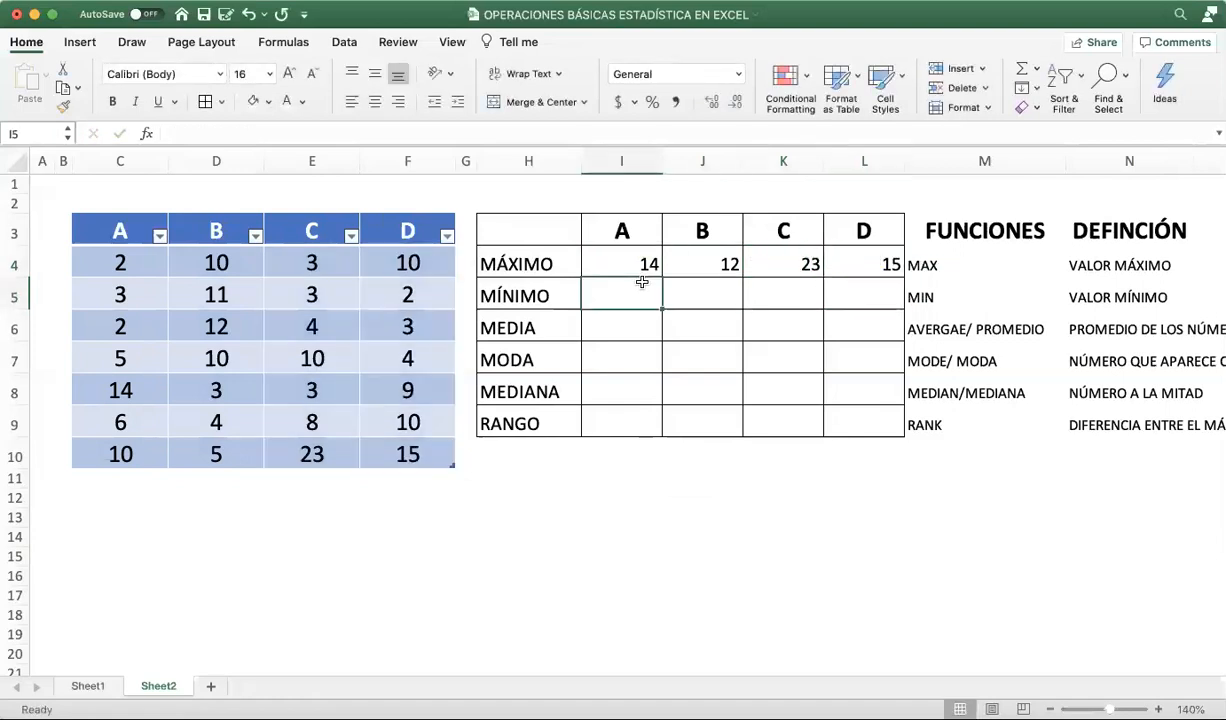
{"action": "type", "text": "="}
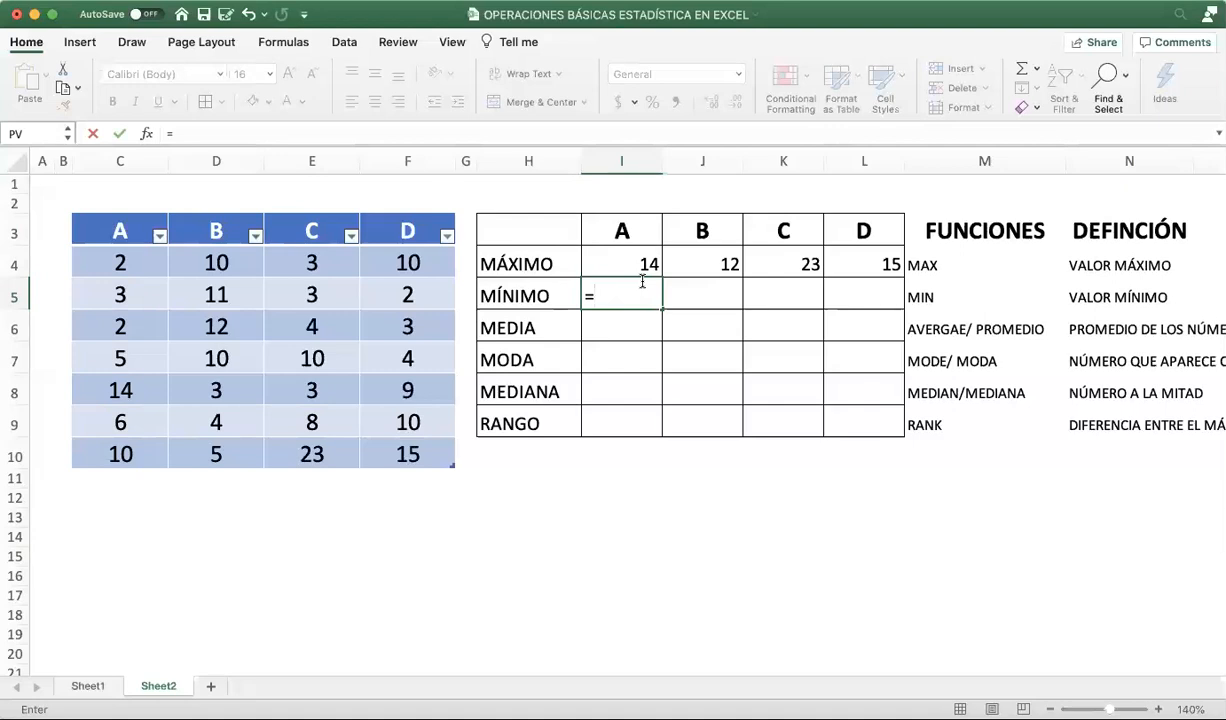
{"action": "type", "text": "MIN("}
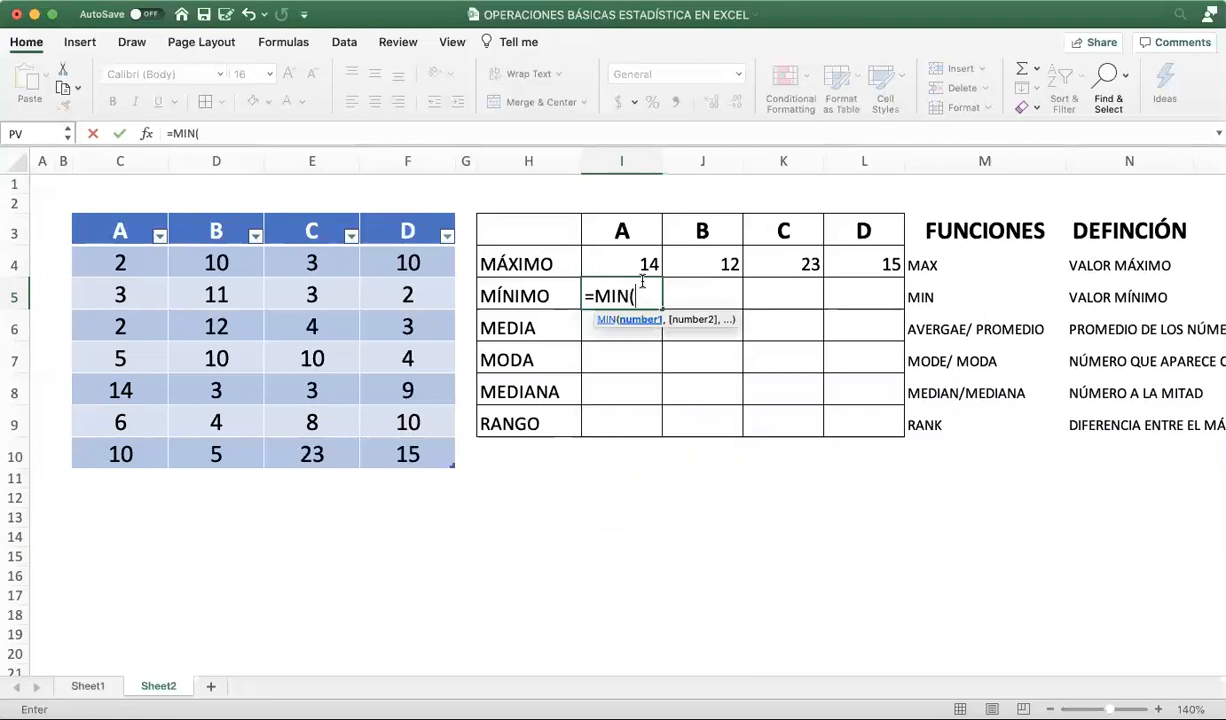
{"action": "left_click_drag", "start_coordinate": [122, 262], "coordinate": [155, 452]}
{"action": "type", "text": ")"}
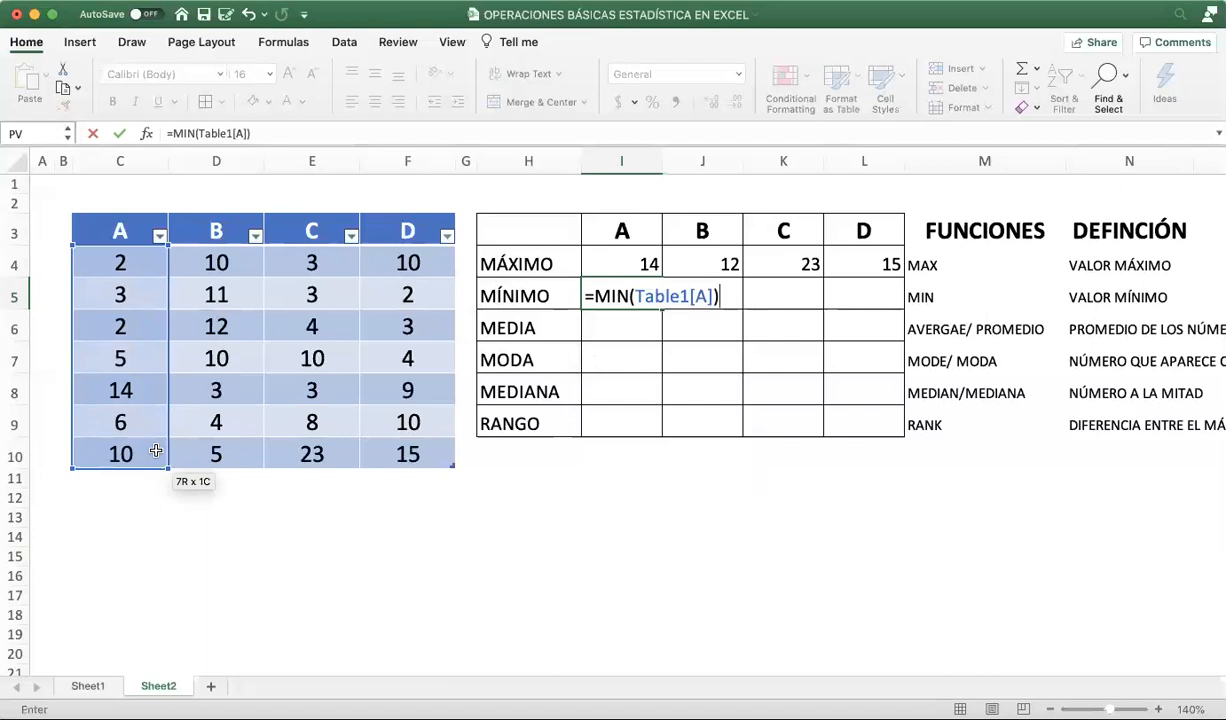
{"action": "key", "text": "Return"}
{"action": "key", "text": "Up"}
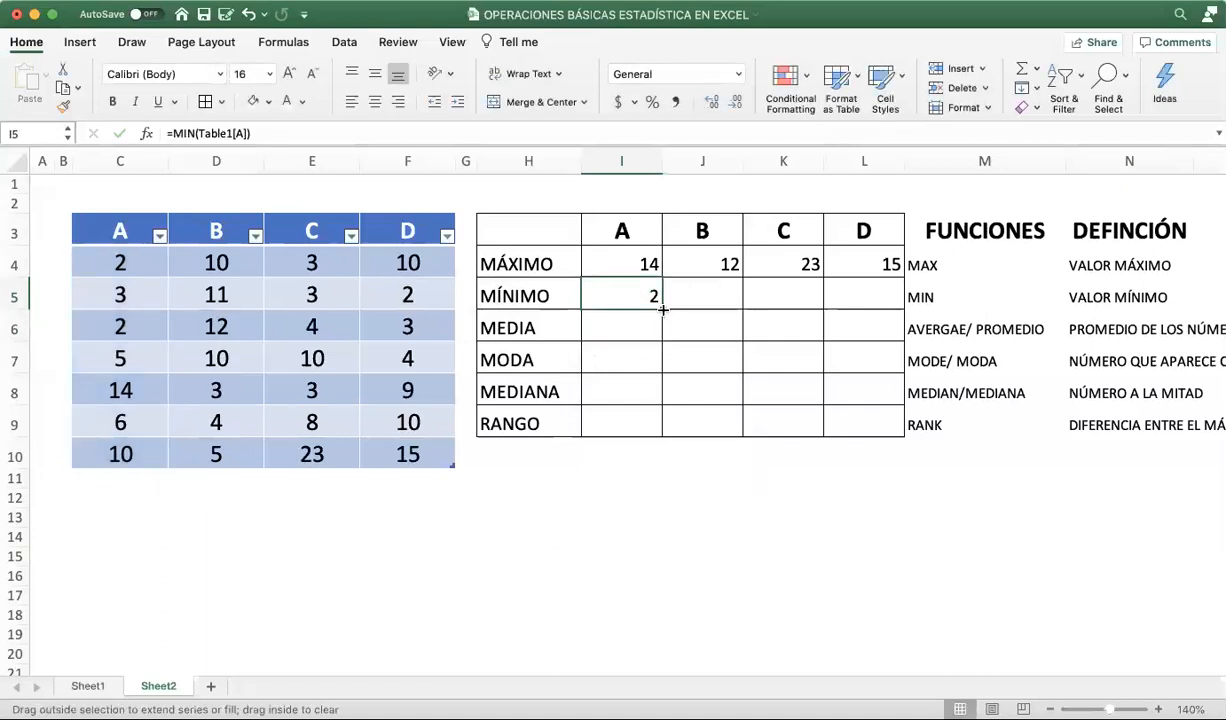
{"action": "left_click_drag", "start_coordinate": [662, 310], "coordinate": [893, 314]}
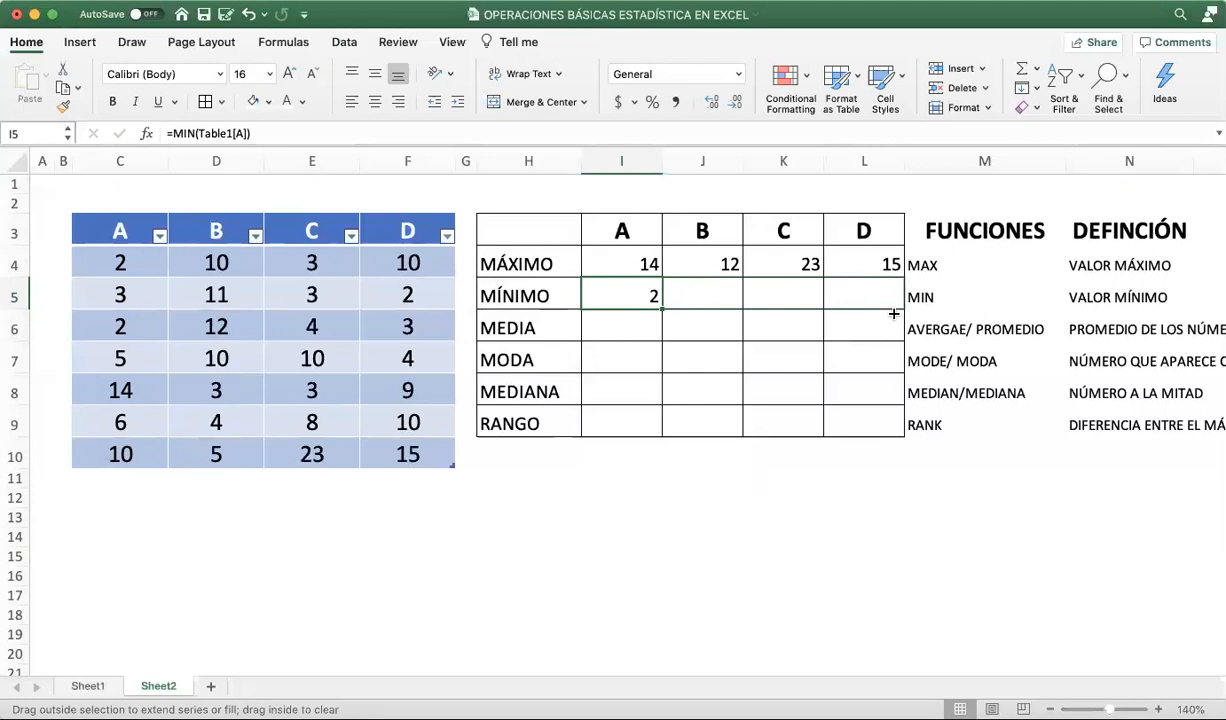
{"action": "left_click_drag", "start_coordinate": [893, 314], "coordinate": [893, 314]}
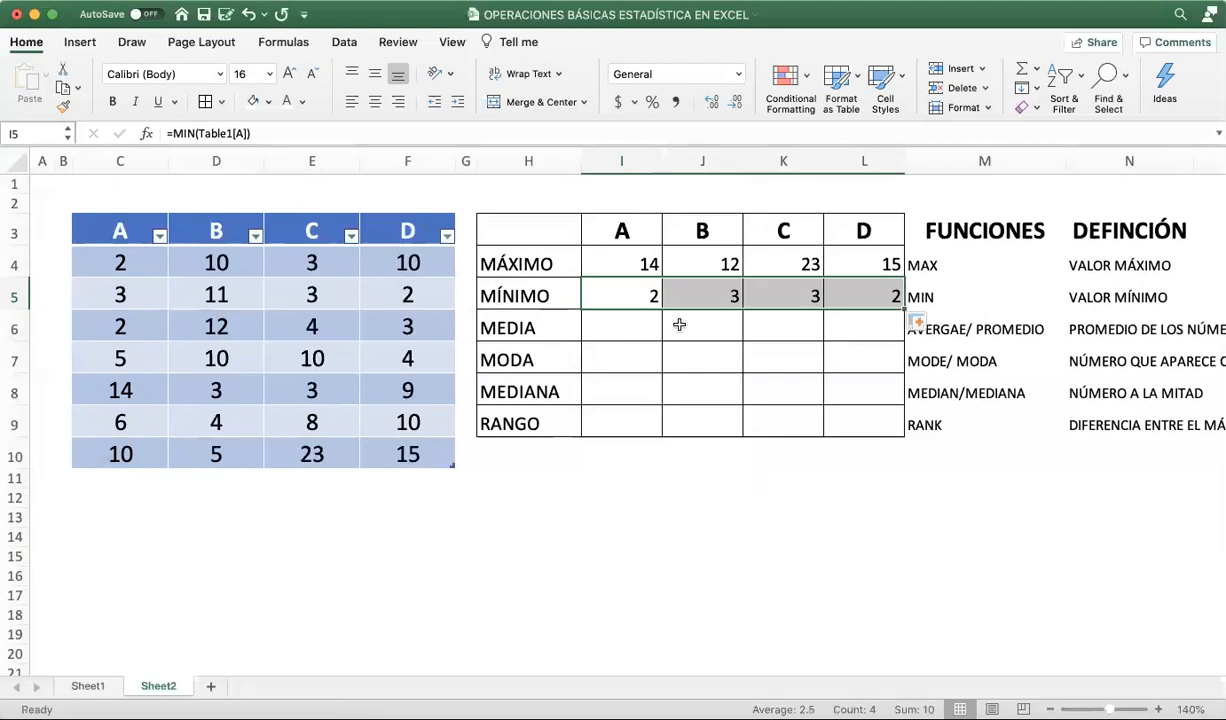
- Enter =AVERAGE(Table1[A]) in I6 to calculate the mean of data column A
{"action": "left_click", "coordinate": [622, 335]}
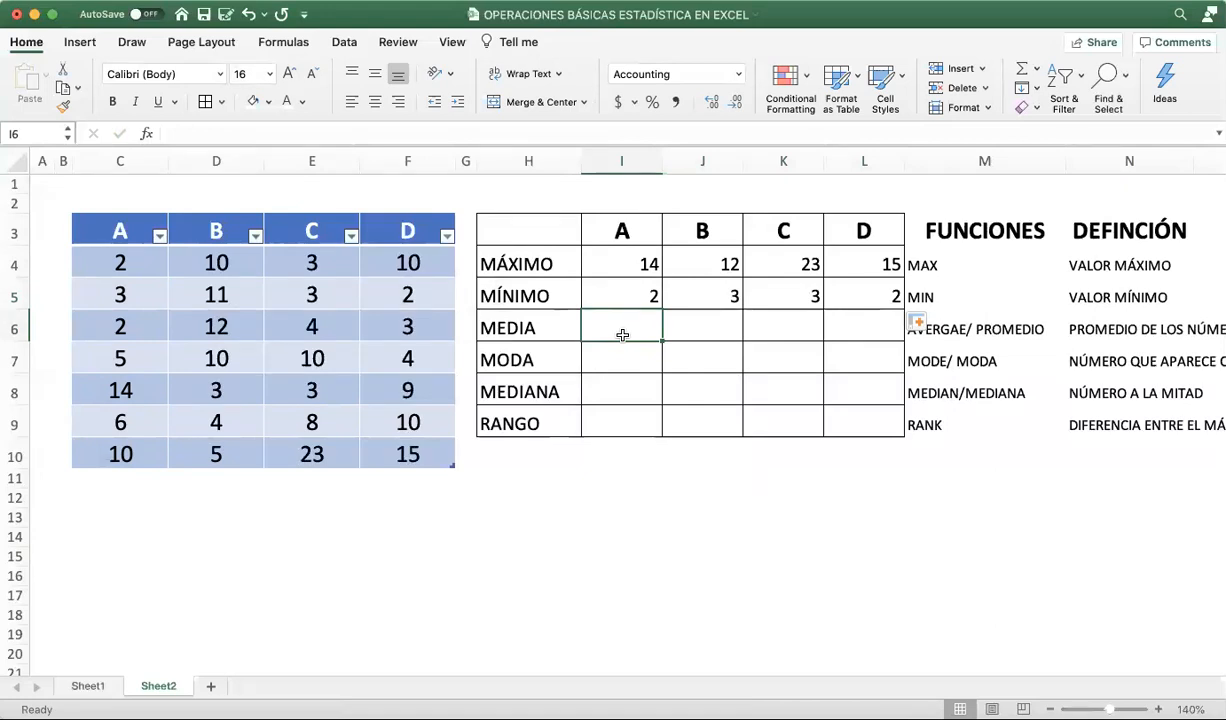
{"action": "type", "text": "="}
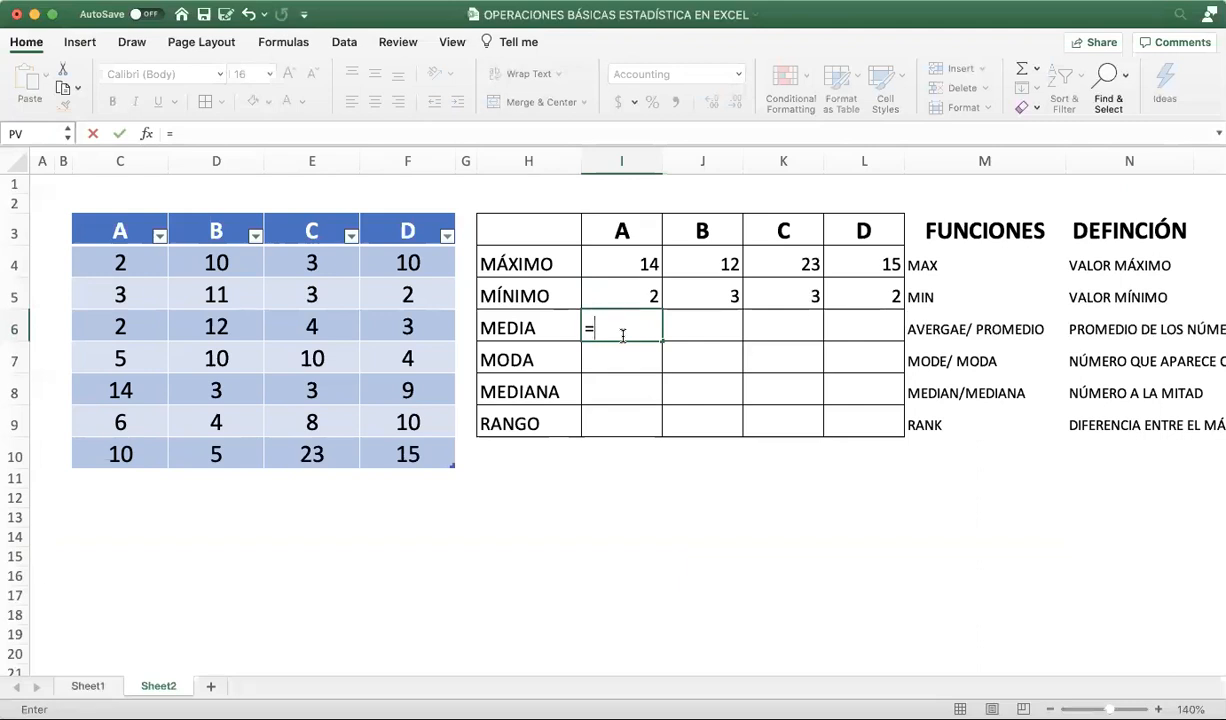
{"action": "type", "text": "AVERAGE("}
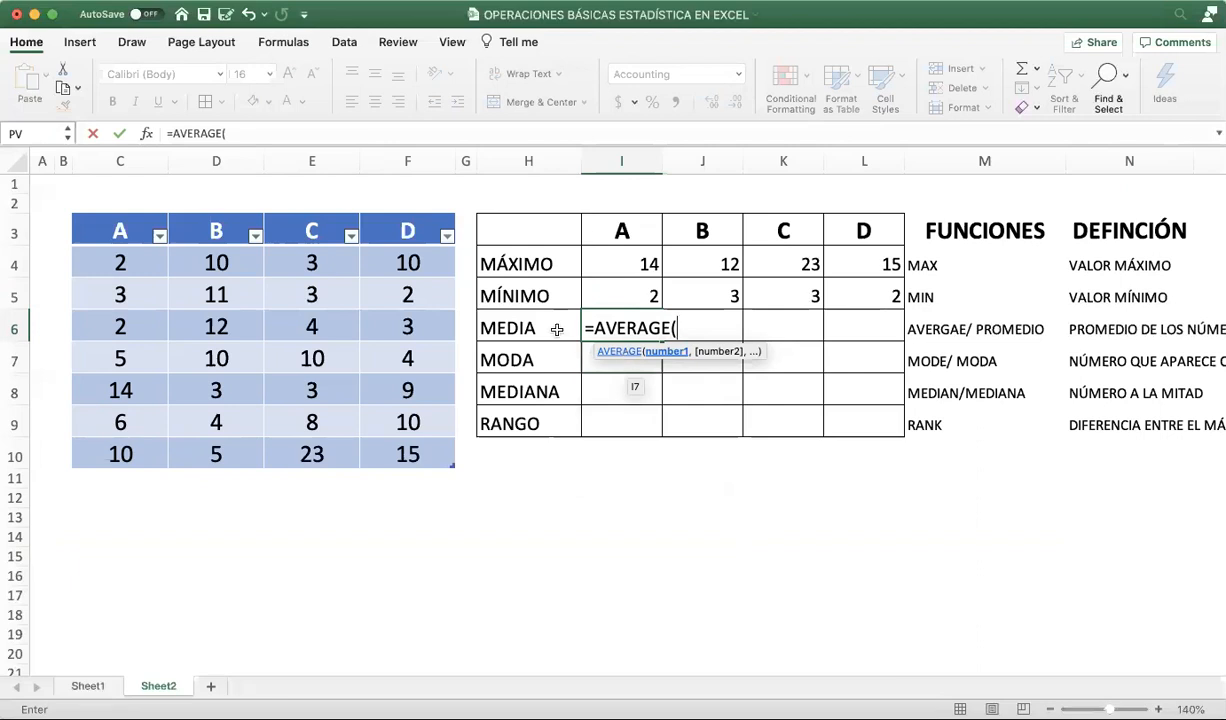
{"action": "left_click_drag", "start_coordinate": [150, 264], "coordinate": [148, 457]}
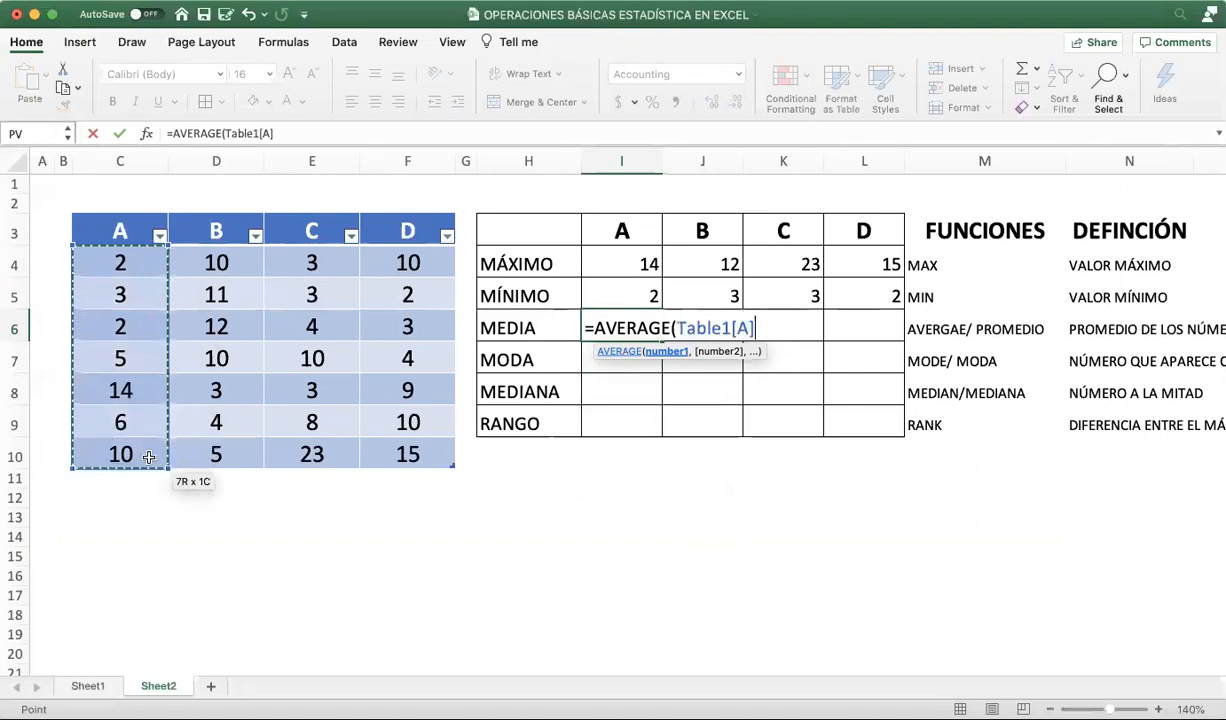
{"action": "type", "text": ")"}
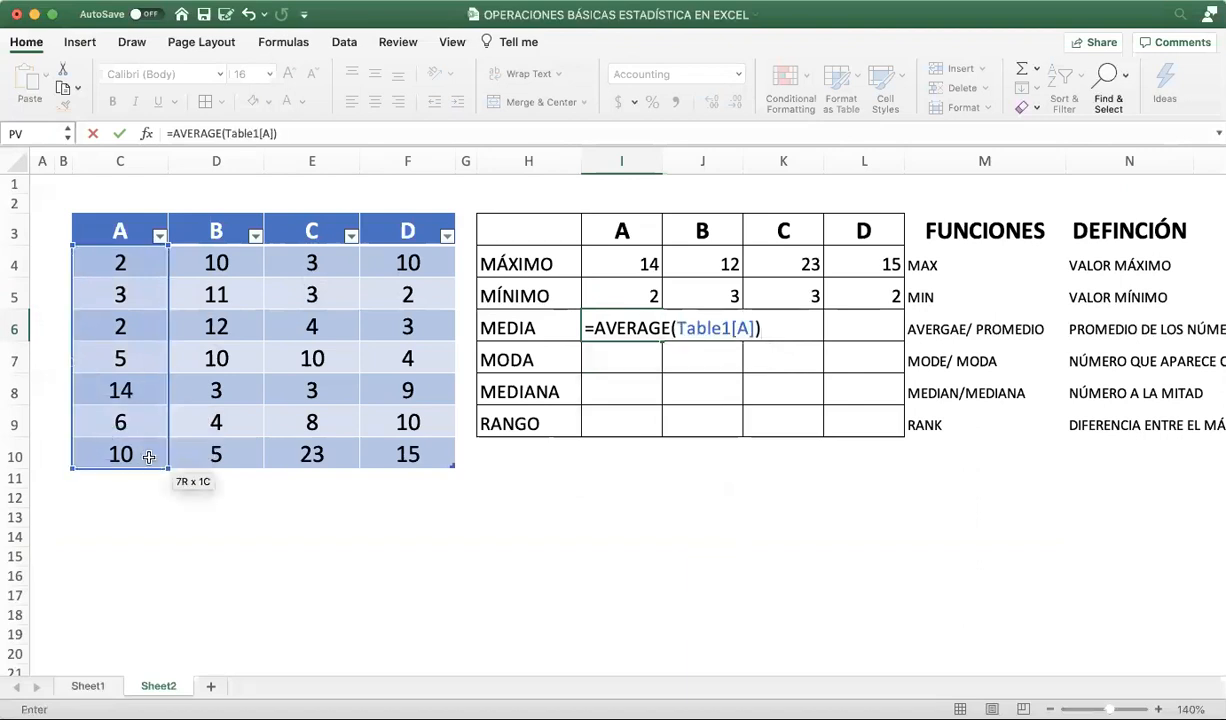
{"action": "key", "text": "Return"}
- Enter =AVERAGE(Table1[B]) in J6 to calculate the mean of data column B
{"action": "key", "text": "Up"}
{"action": "key", "text": "Right"}
{"action": "type", "text": "=AE"}
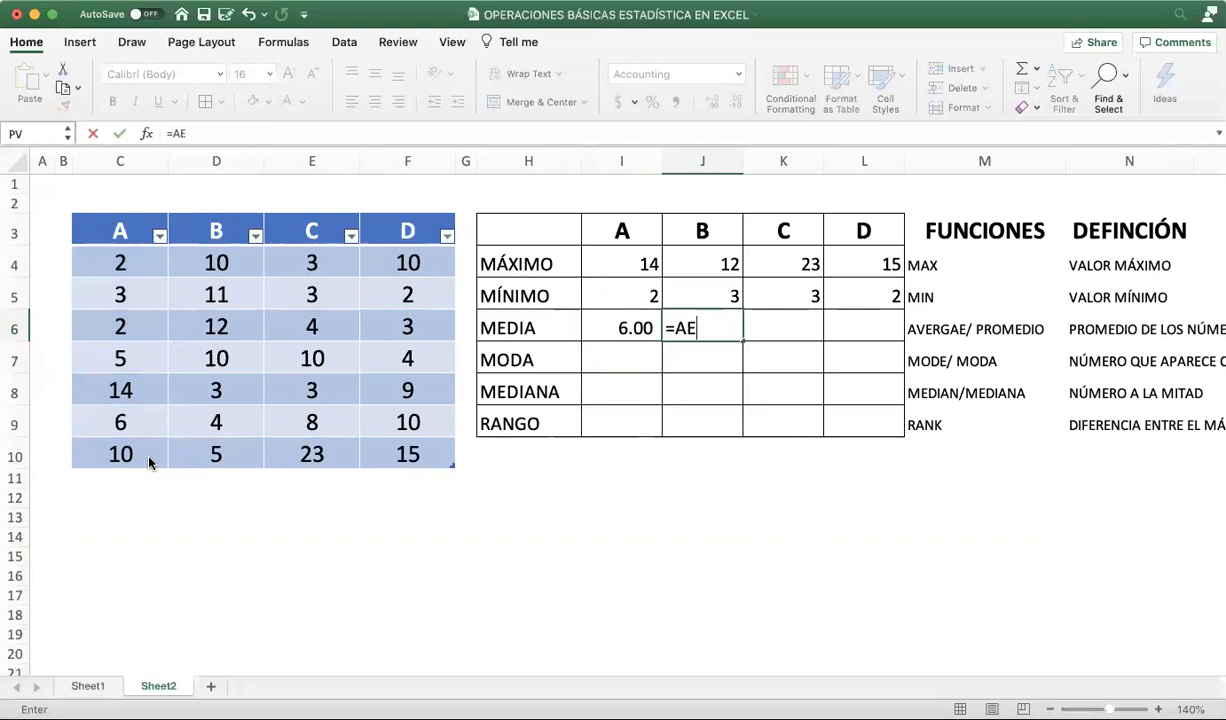
{"action": "key", "text": "BackSpace"}
{"action": "type", "text": "VERI"}
{"action": "key", "text": "BackSpace"}
{"action": "type", "text": "AGE("}
{"action": "left_click_drag", "start_coordinate": [216, 265], "coordinate": [234, 448]}
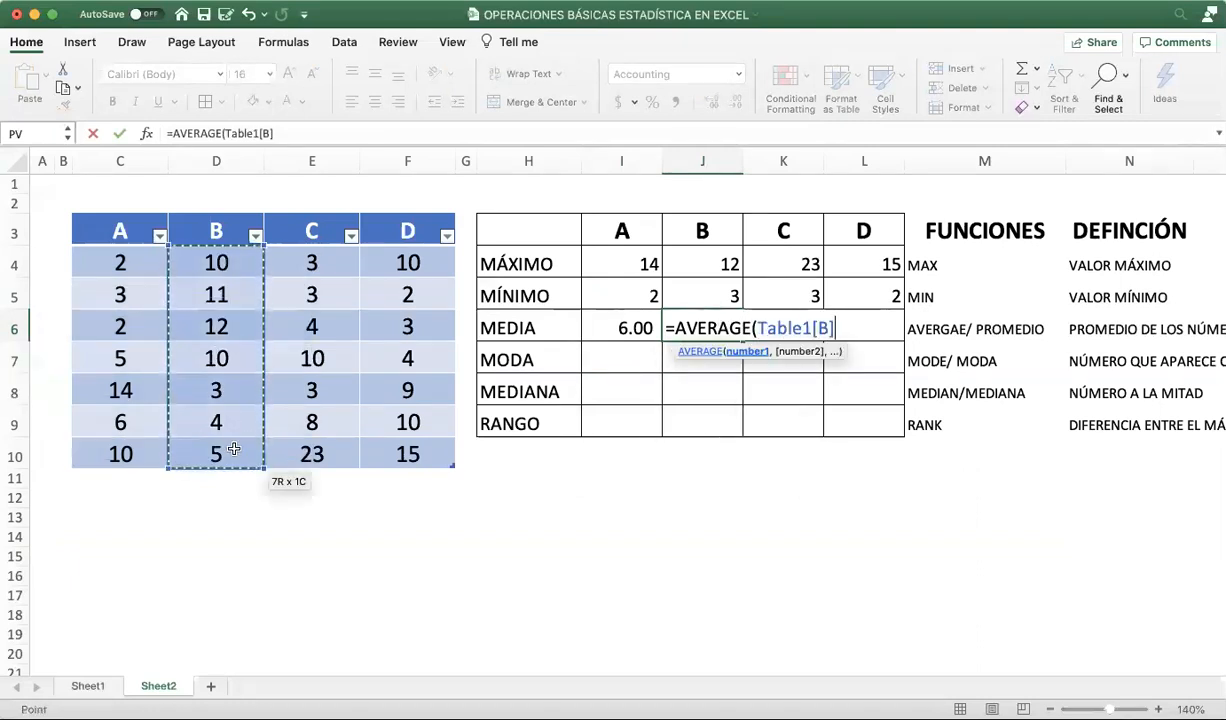
{"action": "type", "text": ")"}
{"action": "key", "text": "Return"}
- Fill the AVERAGE formula from J6 across to L6 for data columns C and D
{"action": "key", "text": "Up"}
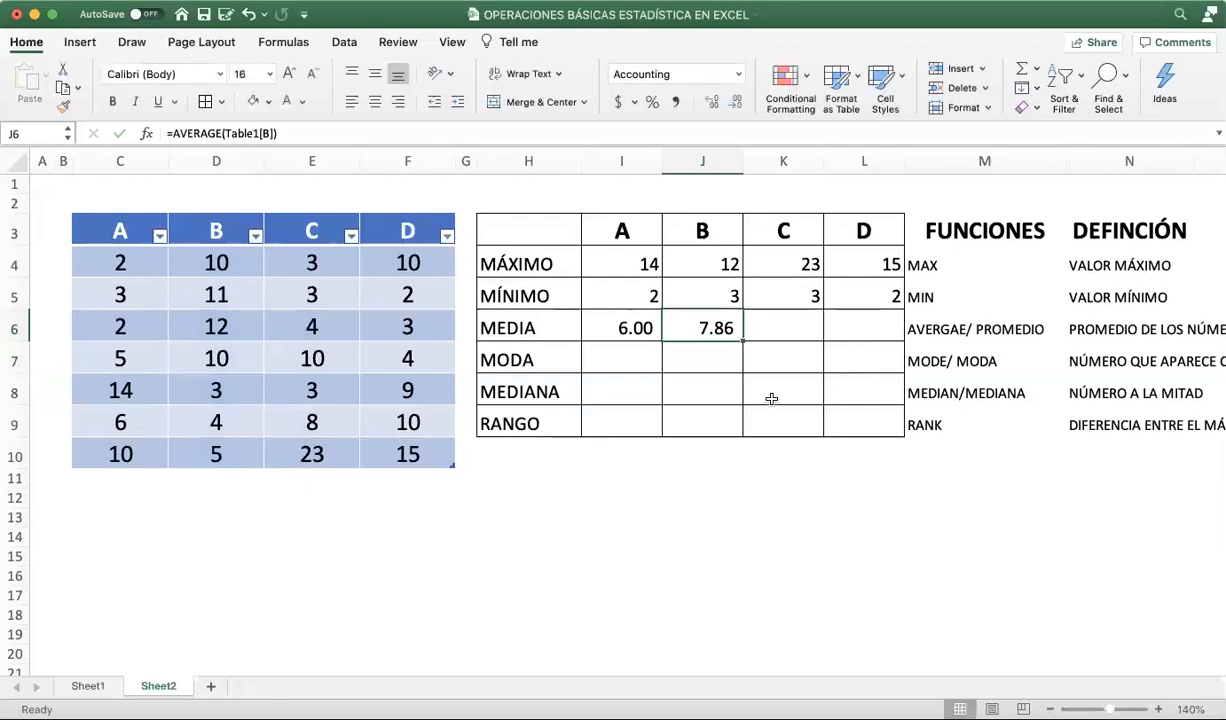
{"action": "left_click_drag", "start_coordinate": [743, 340], "coordinate": [899, 342]}
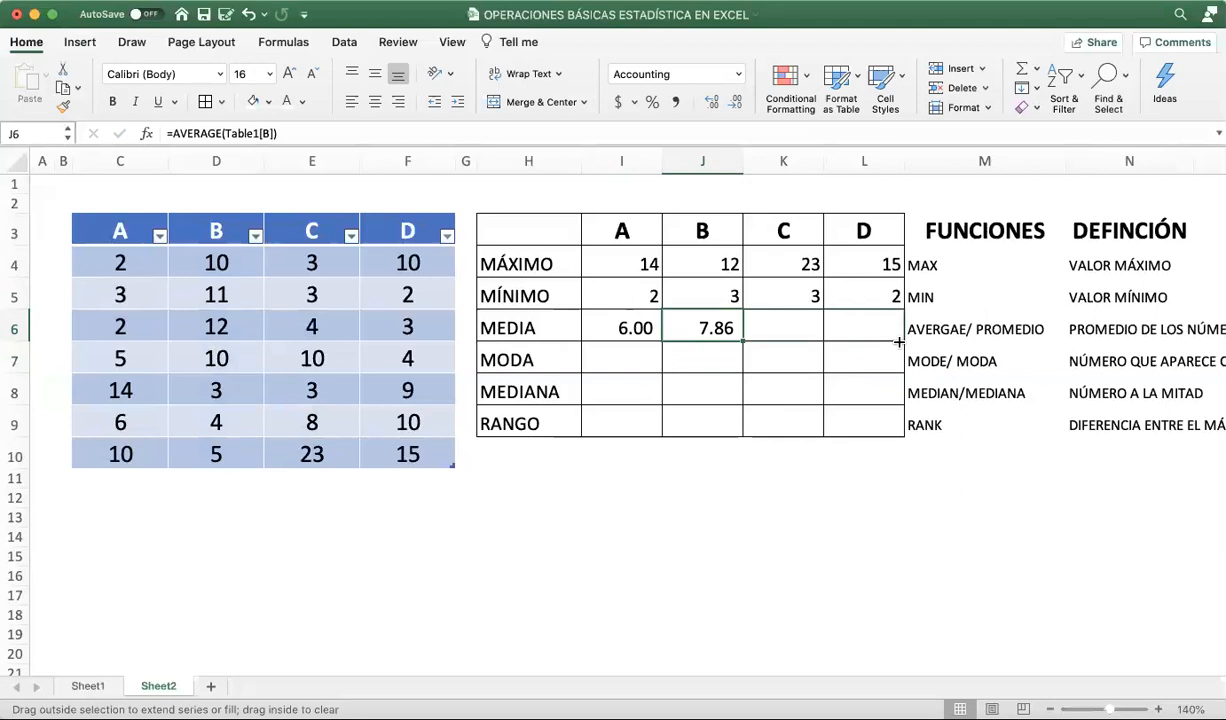
{"action": "left_click_drag", "start_coordinate": [899, 342], "coordinate": [899, 342]}
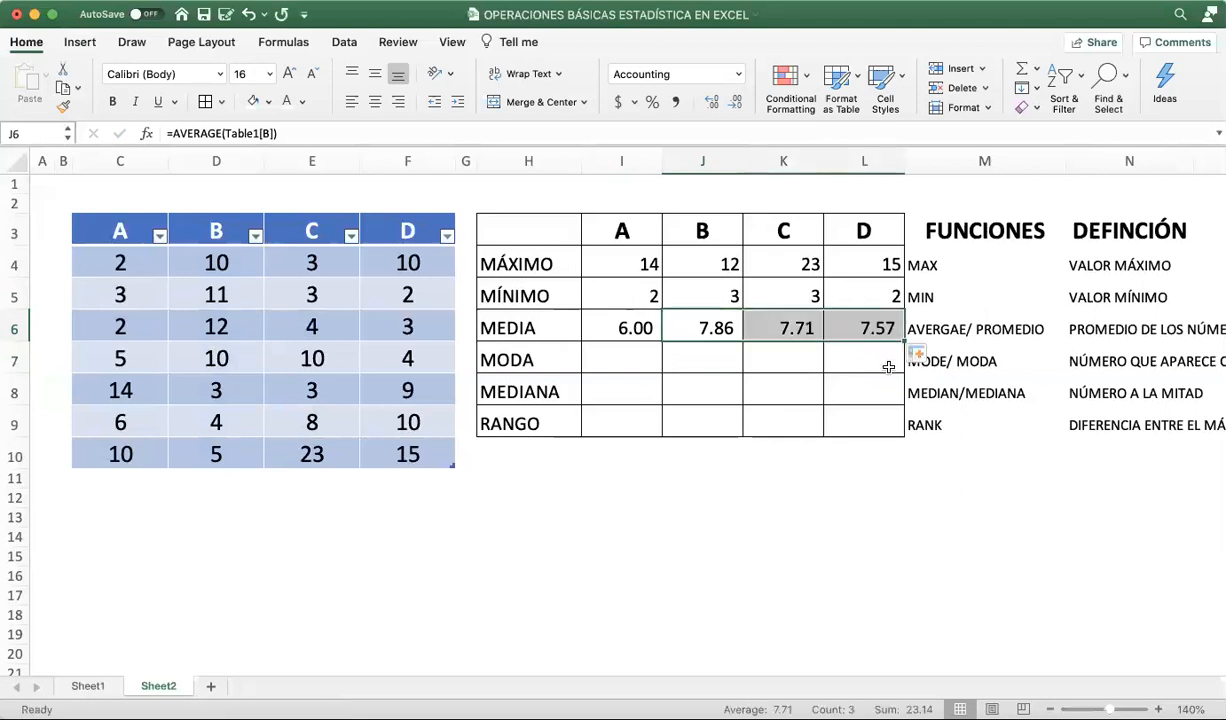
- Format the mean values in I6:L6 to show one decimal place
{"action": "left_click", "coordinate": [608, 329]}
{"action": "left_click_drag", "start_coordinate": [608, 329], "coordinate": [857, 329]}
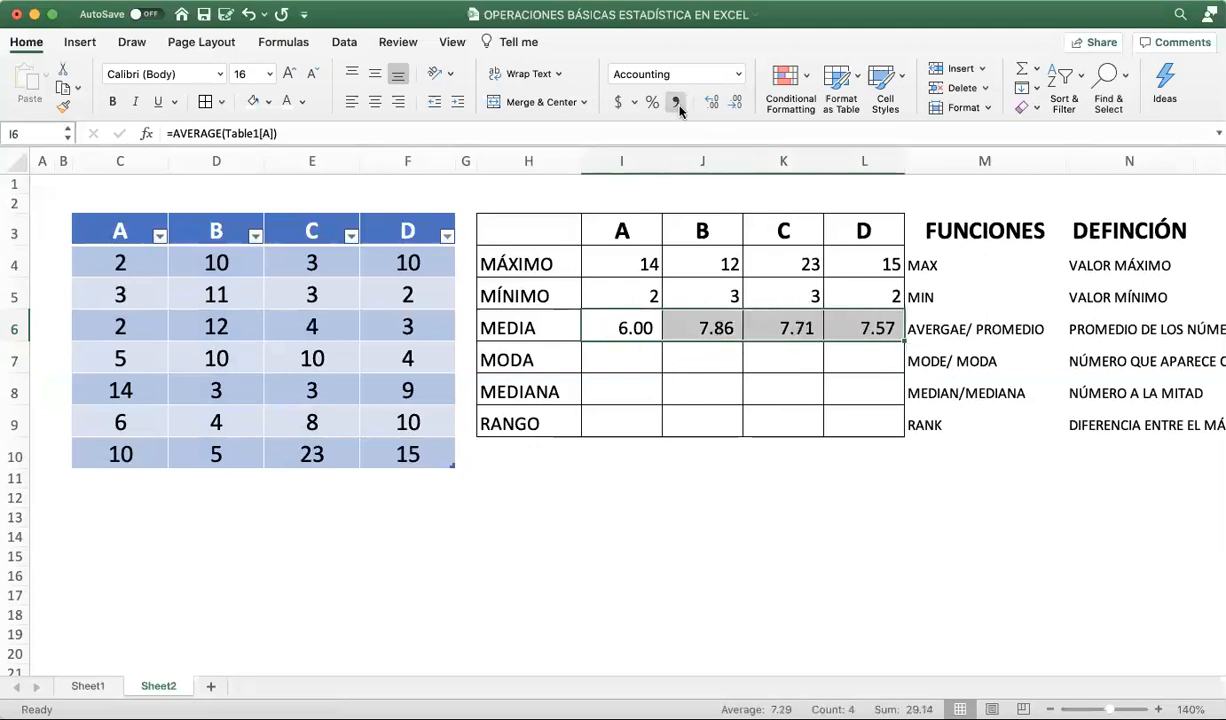
{"action": "left_click", "coordinate": [735, 101]}
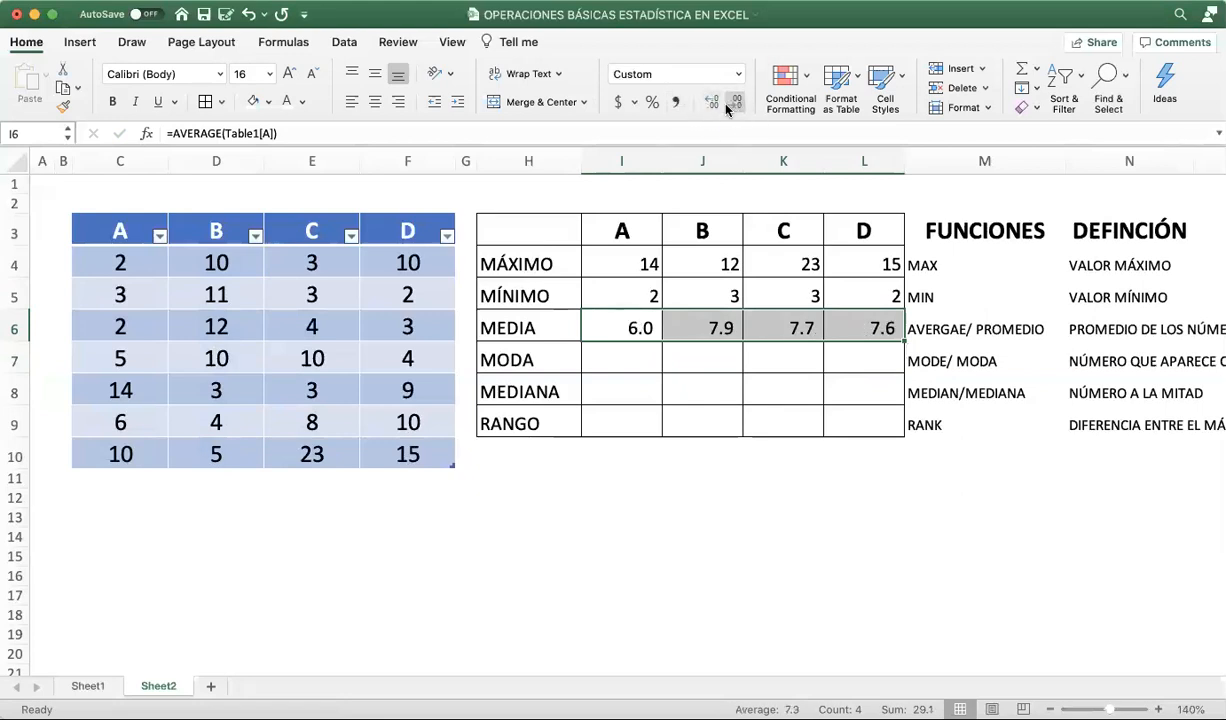
{"action": "left_click", "coordinate": [711, 103]}
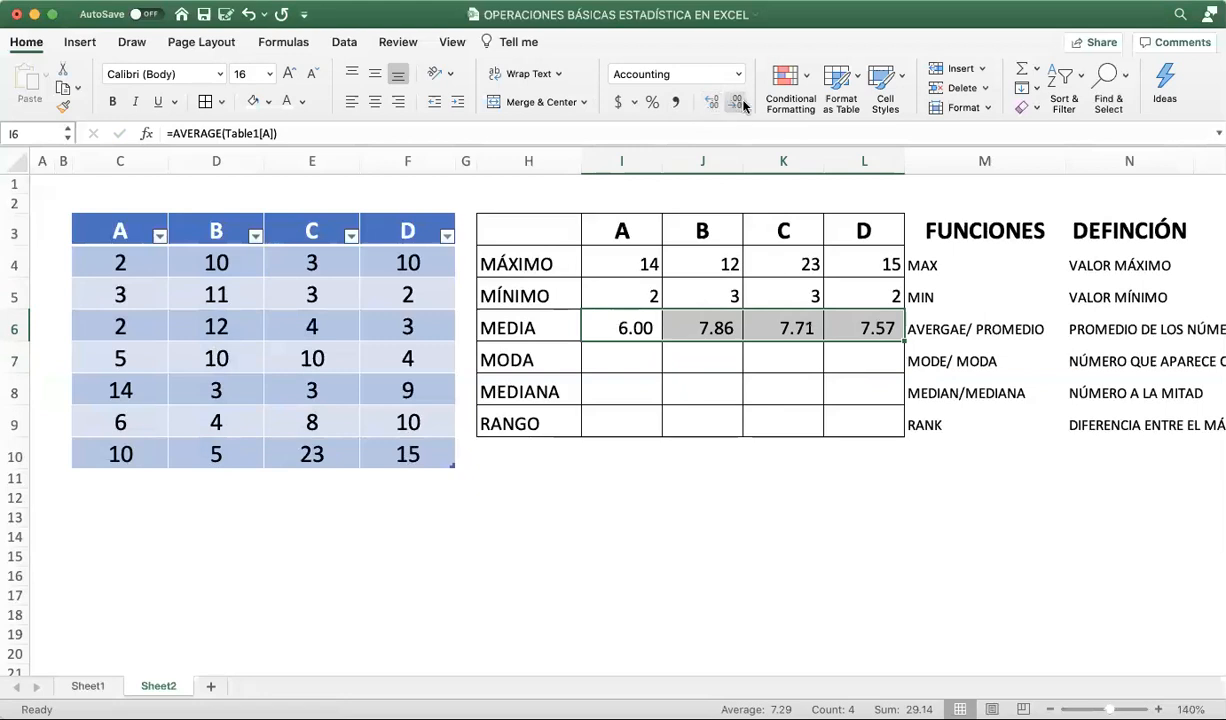
{"action": "left_click", "coordinate": [737, 103]}
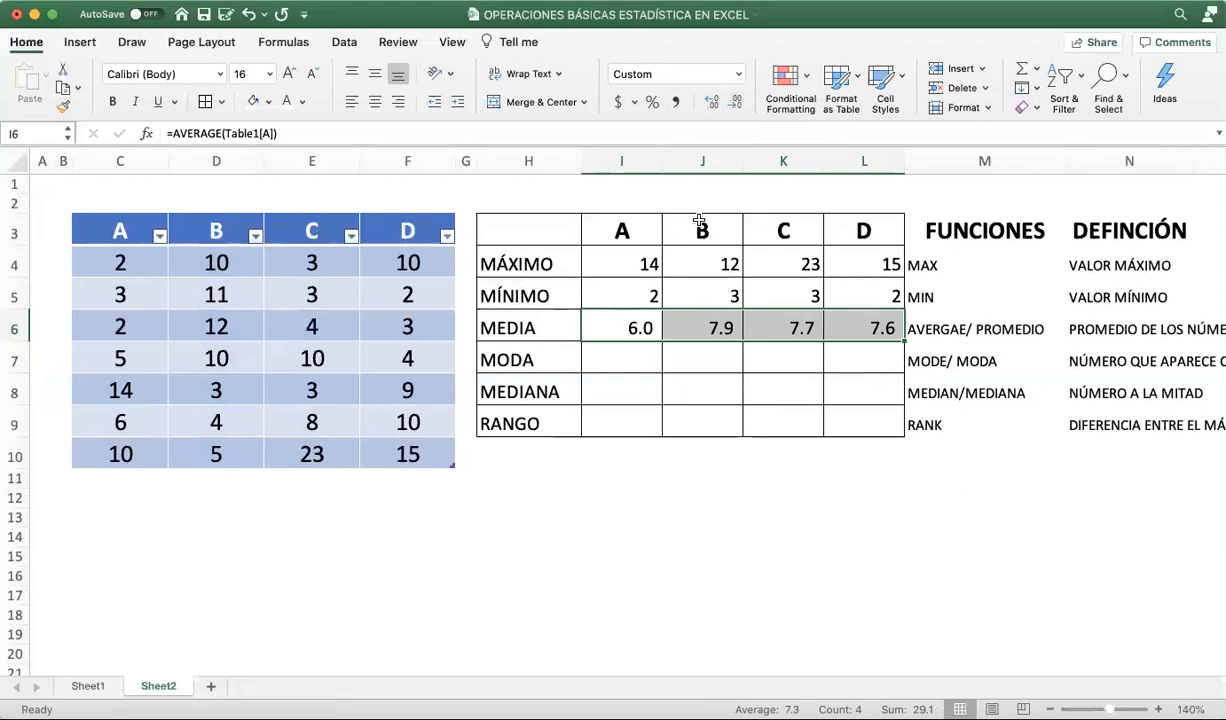
- Show the mean values in I6:L6 with two decimal places
{"action": "left_click", "coordinate": [711, 102]}
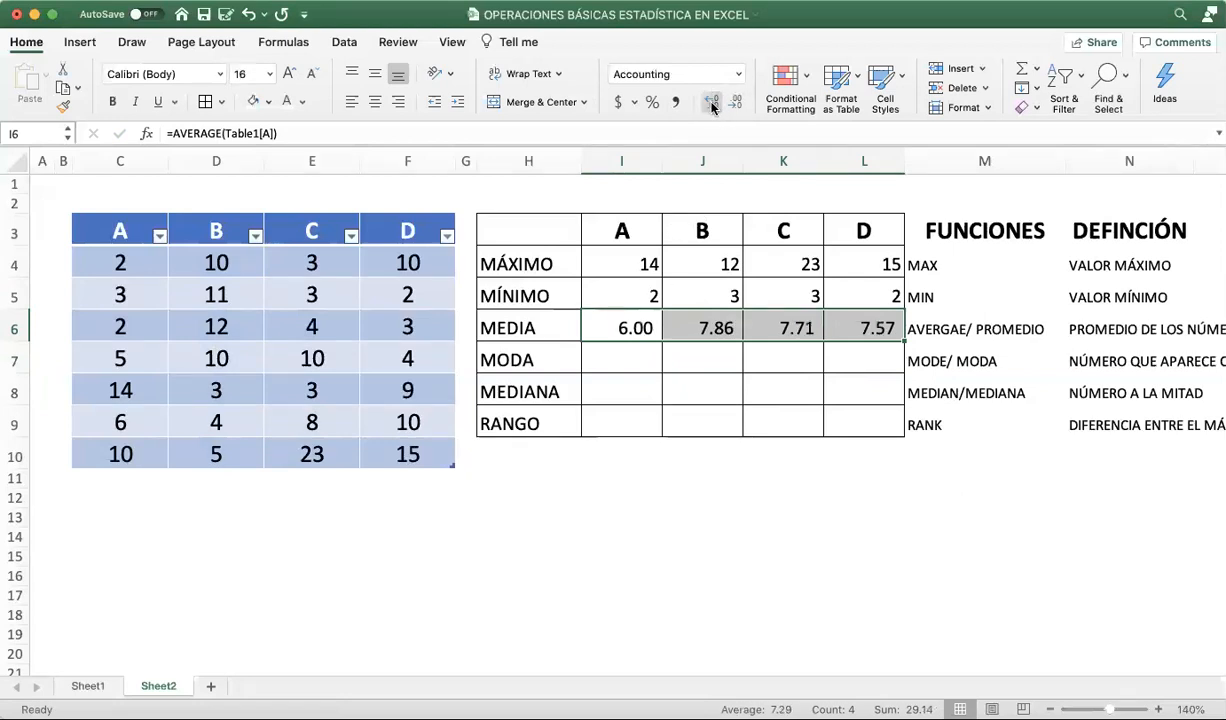
- Enter =MODE(Table1[A]) in I7 to calculate the mode of data column A
{"action": "left_click", "coordinate": [629, 362]}
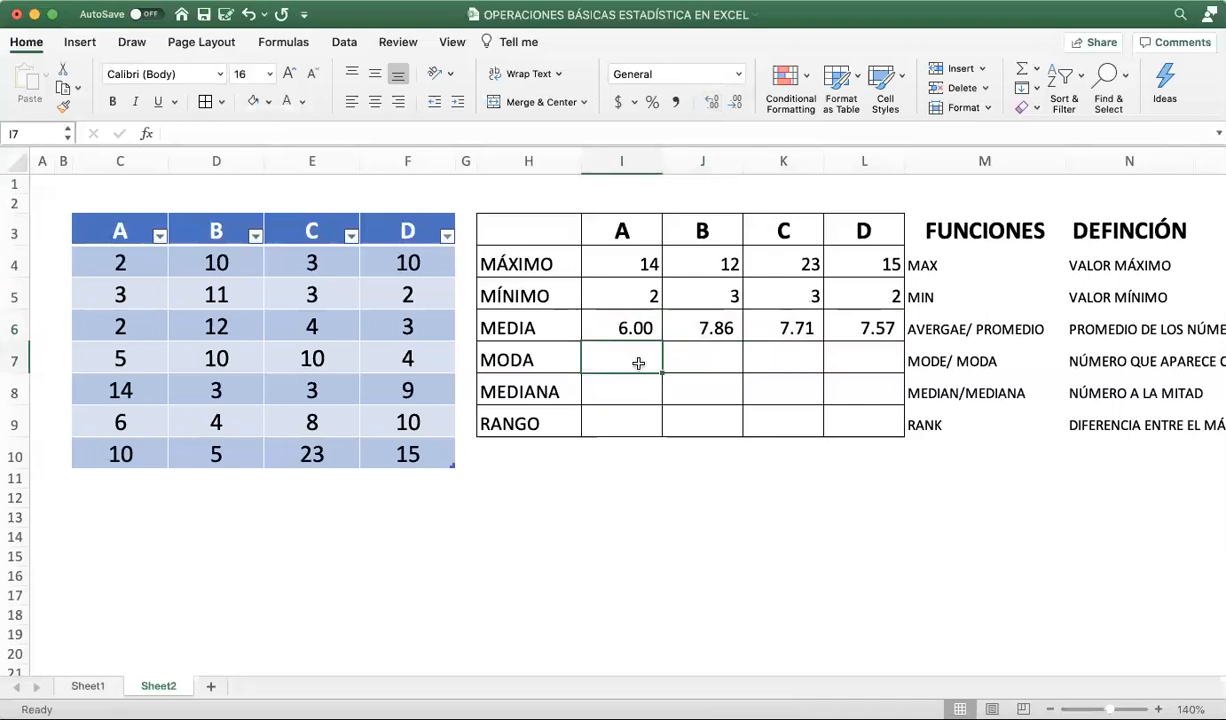
{"action": "scroll", "coordinate": [904, 434], "scroll_direction": "right", "scroll_amount": 3}
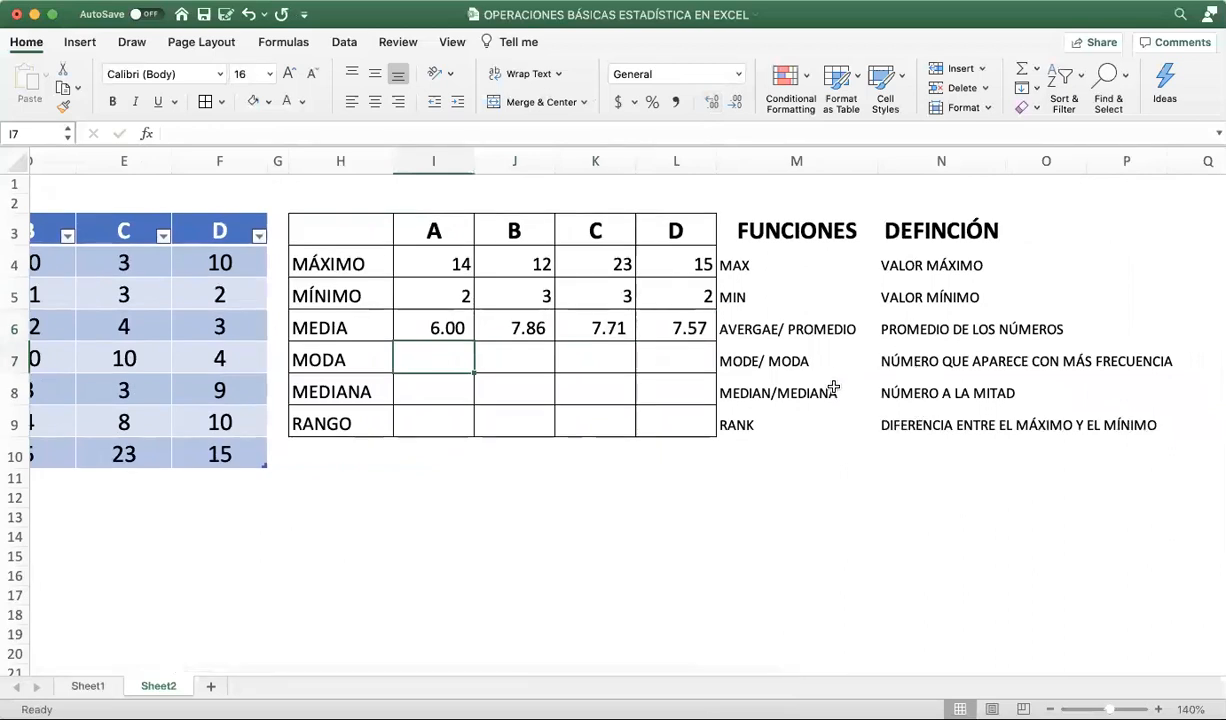
{"action": "scroll", "coordinate": [834, 388], "scroll_direction": "left", "scroll_amount": 1}
{"action": "scroll", "coordinate": [834, 388], "scroll_direction": "left", "scroll_amount": 3}
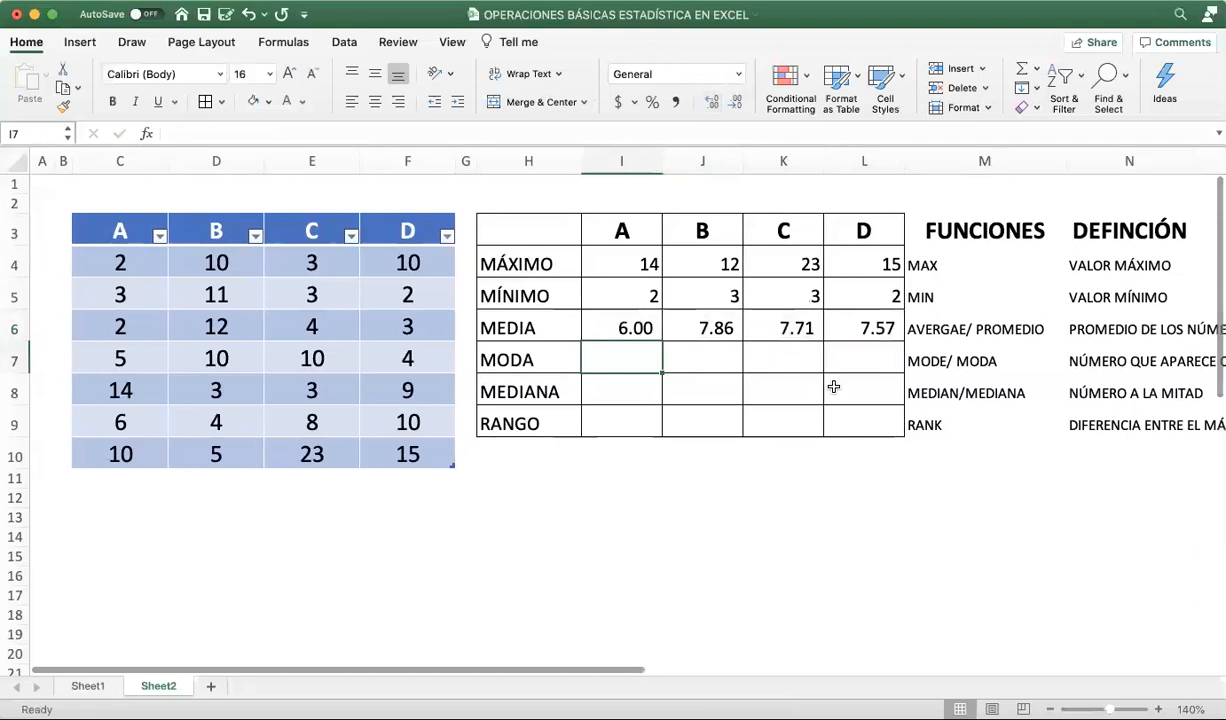
{"action": "type", "text": "="}
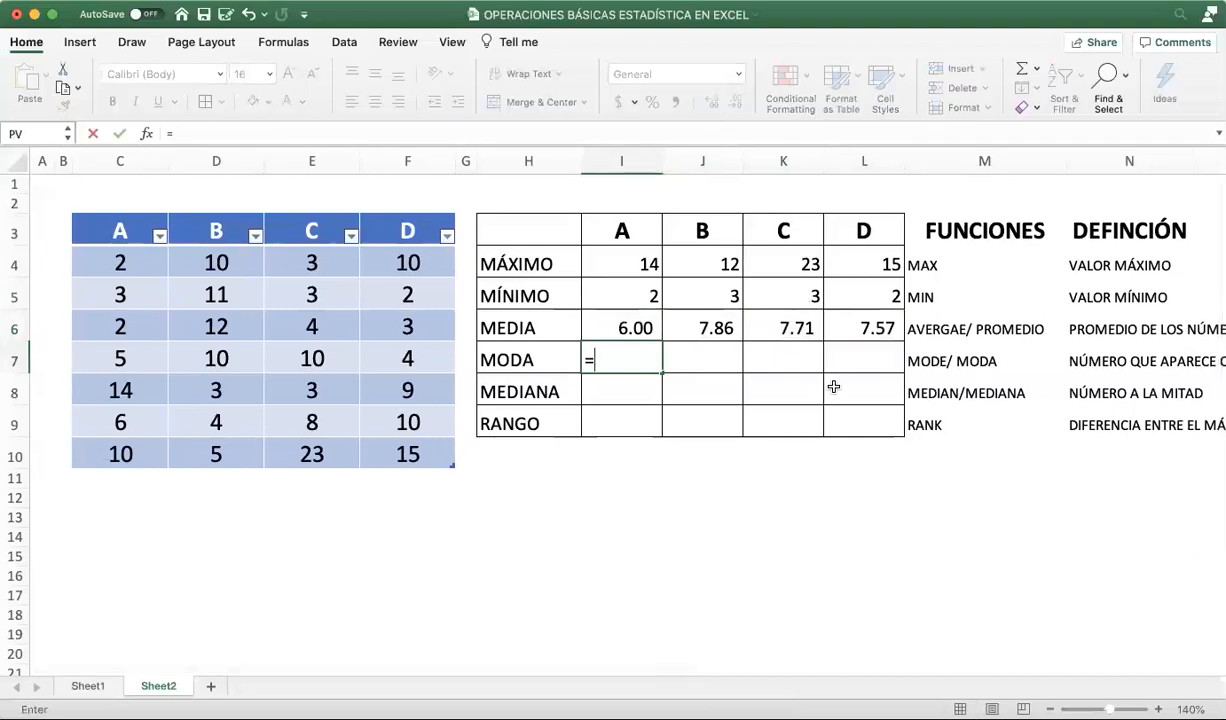
{"action": "type", "text": "MOD"}
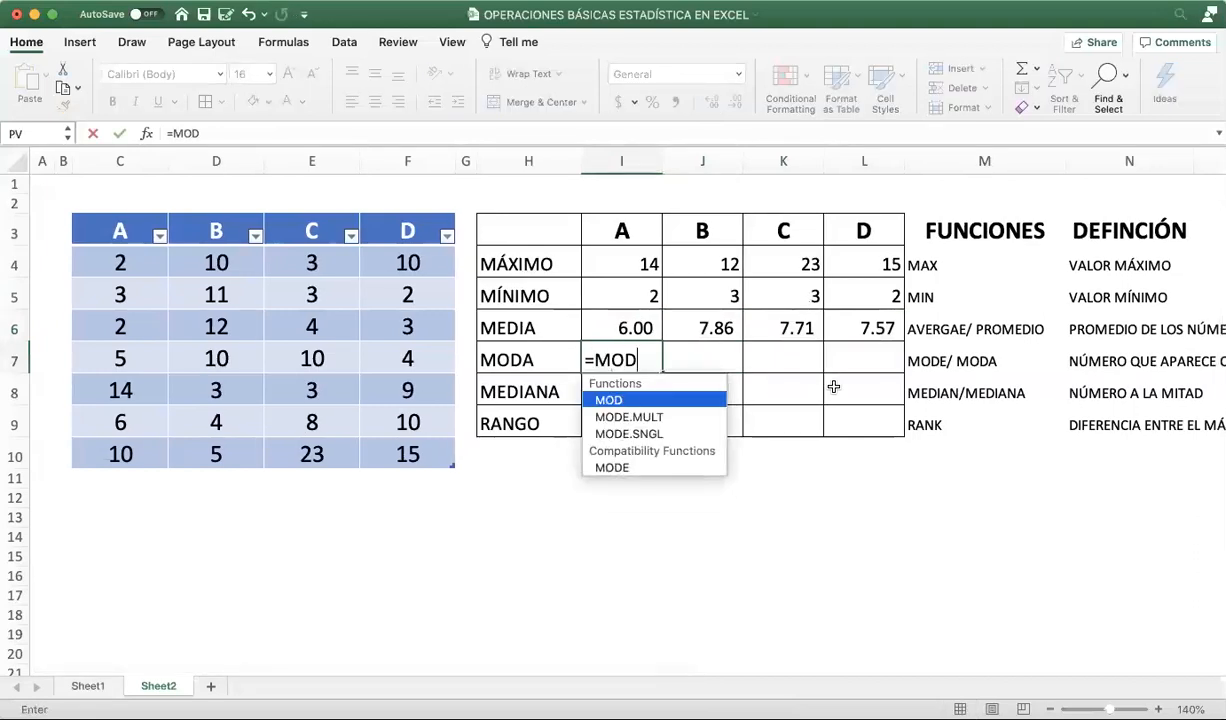
{"action": "type", "text": "E("}
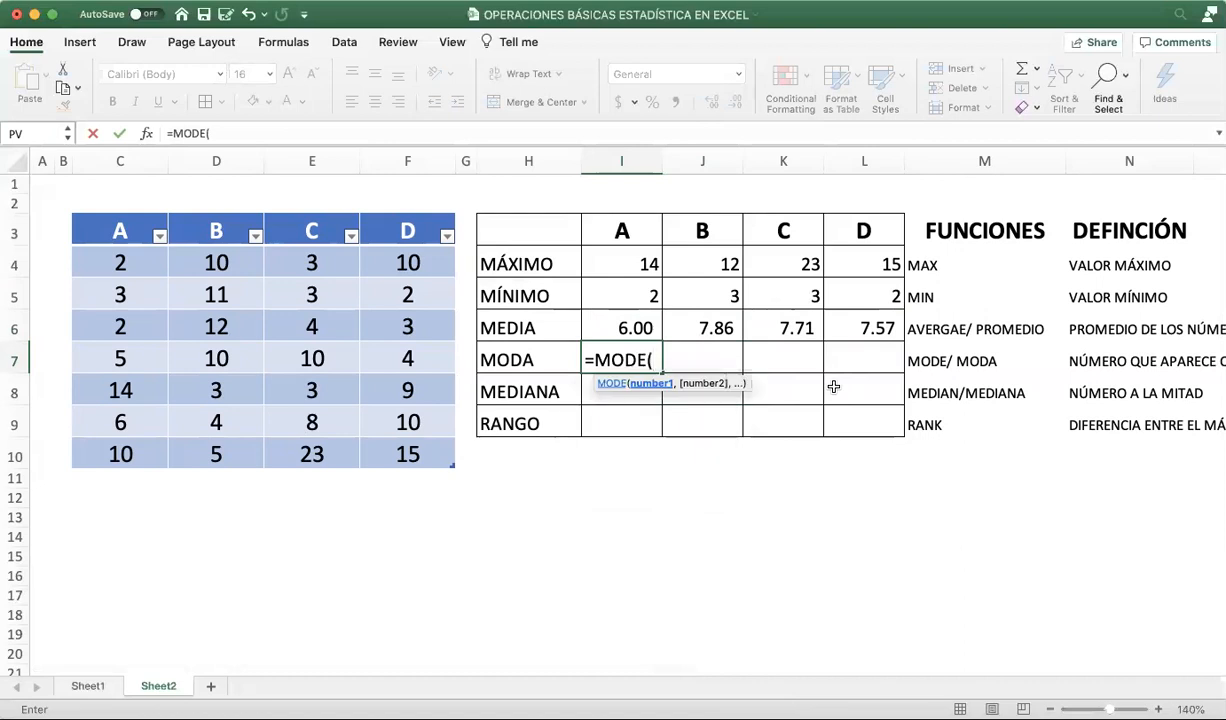
{"action": "left_click_drag", "start_coordinate": [134, 278], "coordinate": [141, 448]}
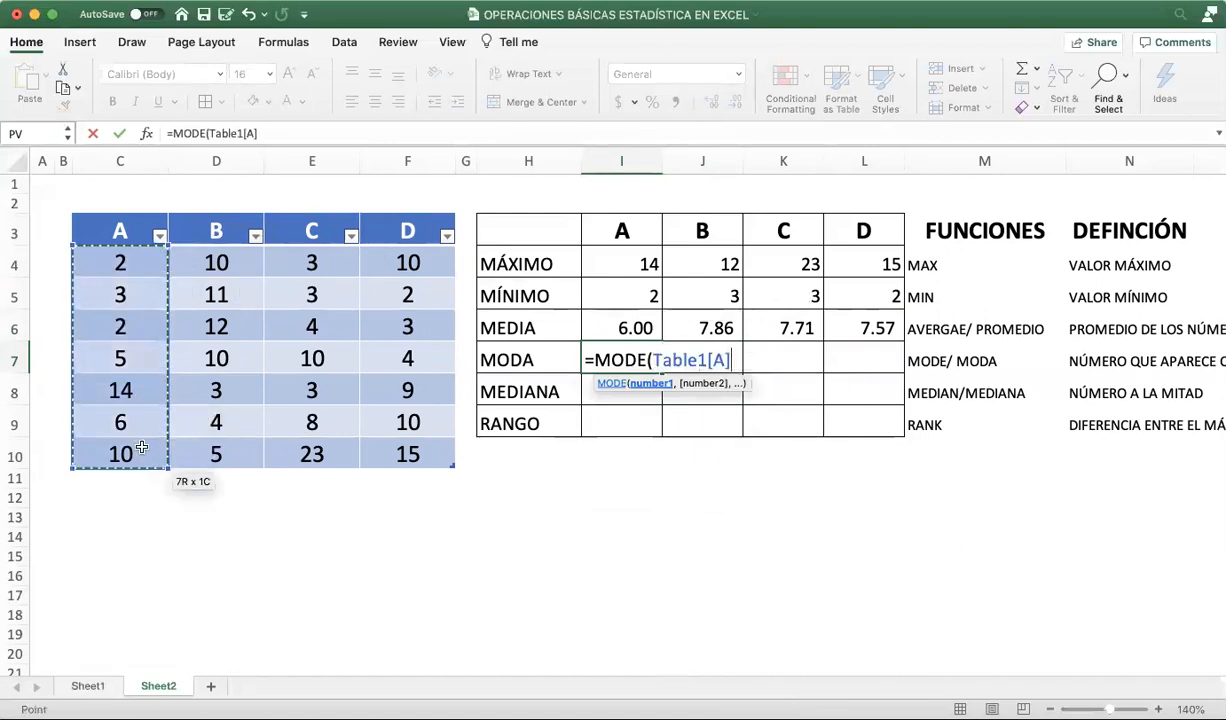
{"action": "type", "text": ")"}
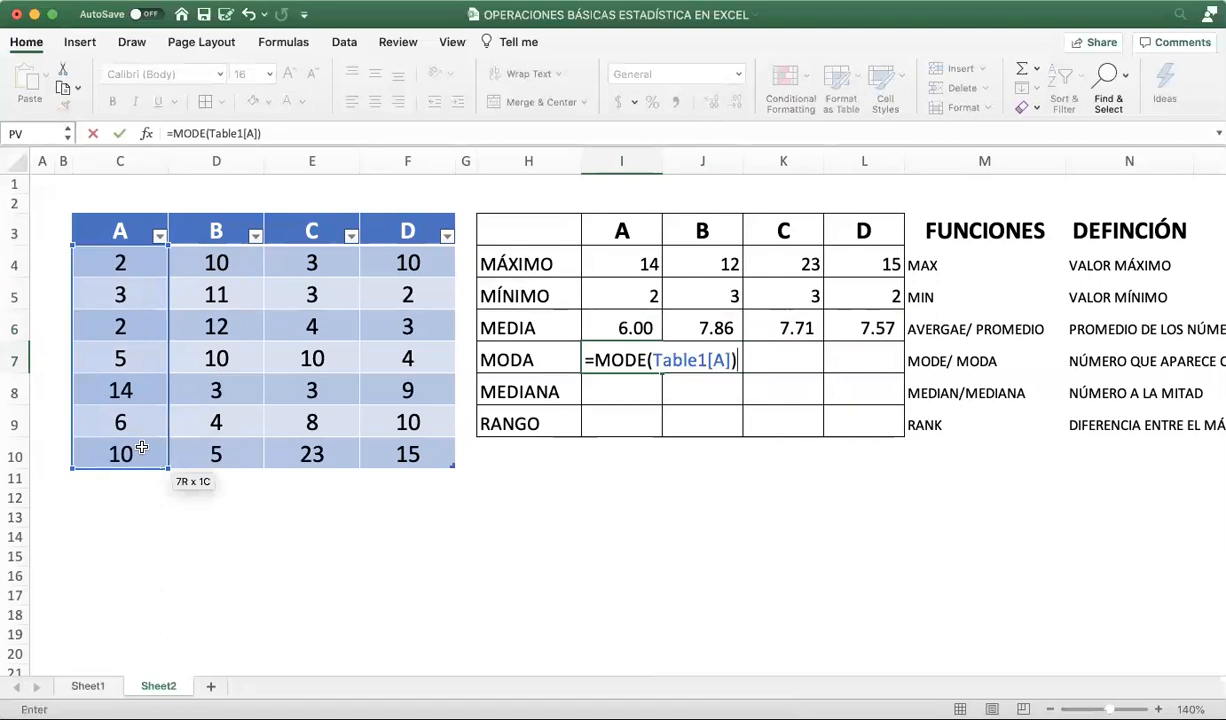
{"action": "key", "text": "Return"}
{"action": "key", "text": "Up"}
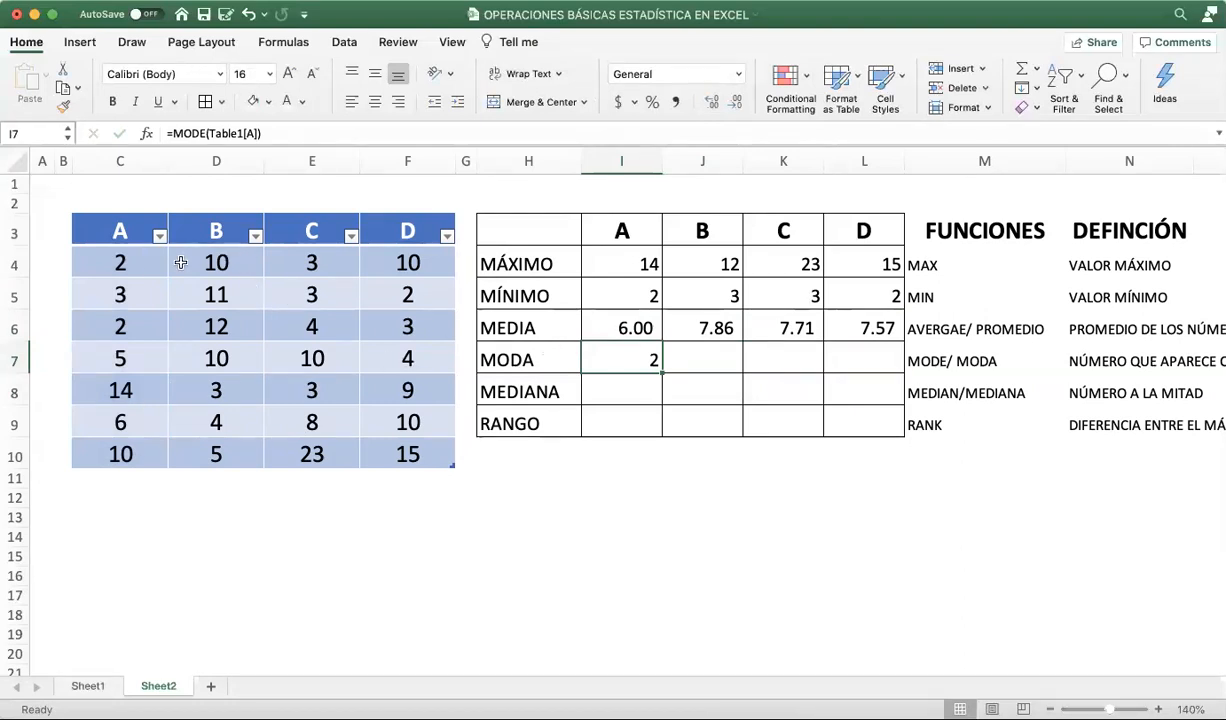
- Highlight the repeated 2s of data column A in C4 and C6 with the light orange fill
{"action": "left_click", "coordinate": [141, 267]}
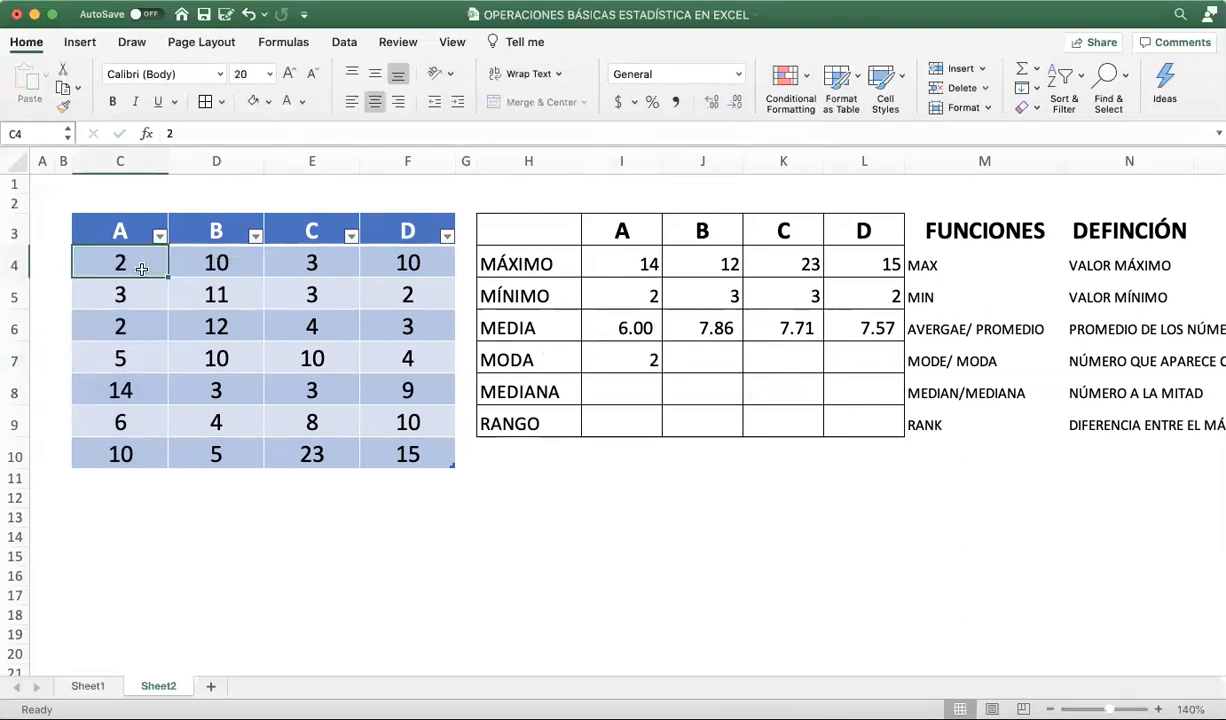
{"action": "left_click", "coordinate": [135, 314]}
{"action": "left_click", "coordinate": [140, 265]}
{"action": "left_click", "coordinate": [140, 327]}
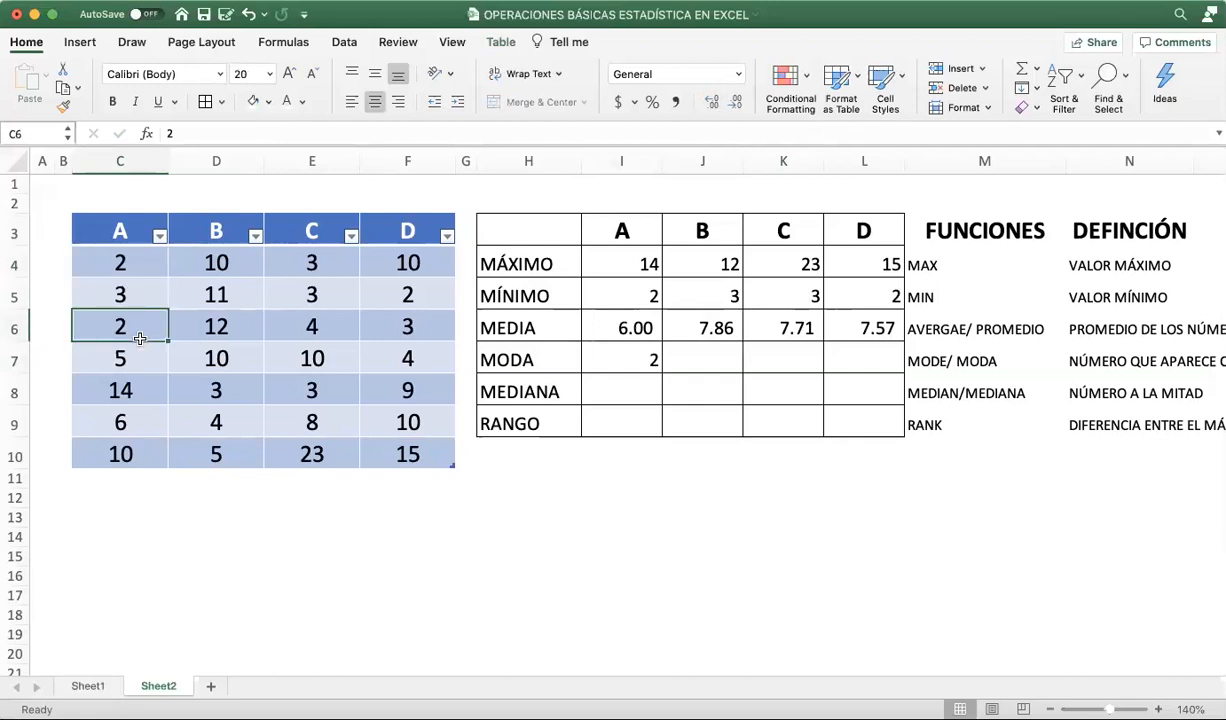
{"action": "left_click", "coordinate": [140, 265]}
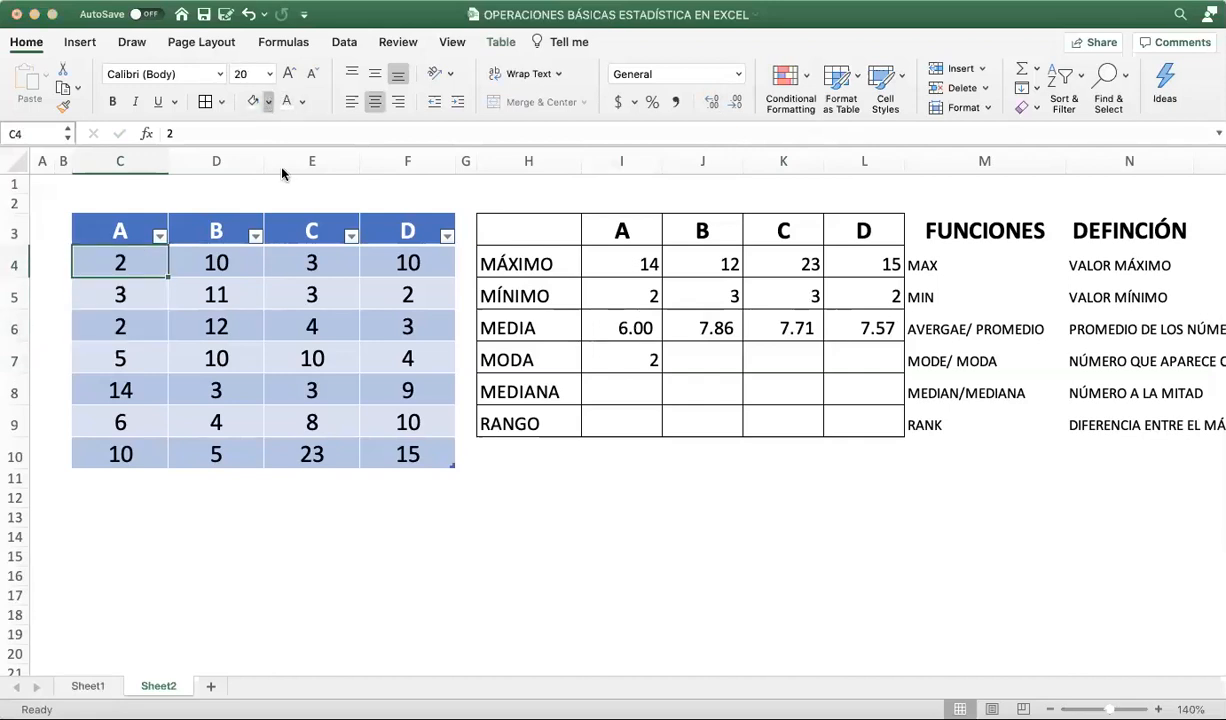
{"action": "left_click", "coordinate": [157, 327]}
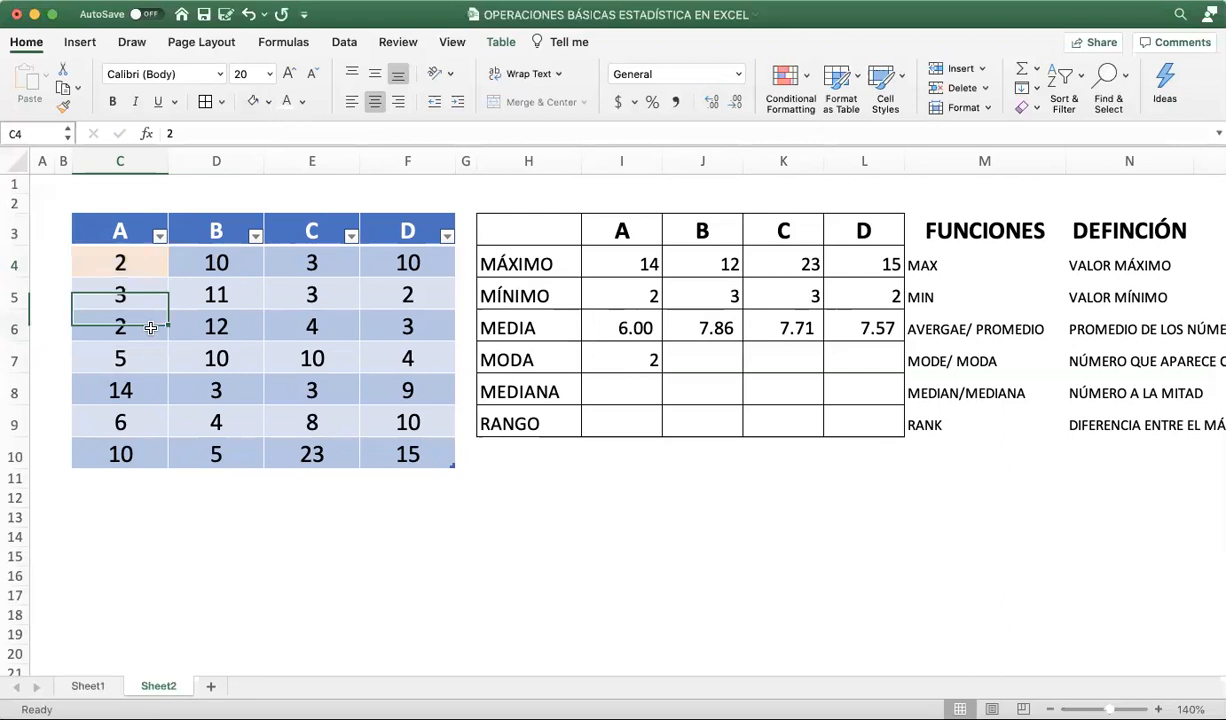
{"action": "left_click", "coordinate": [254, 104]}
- Enter =MODE(Table1[B]) in J7 to calculate the mode of data column B
{"action": "left_click", "coordinate": [645, 356]}
{"action": "left_click", "coordinate": [723, 360]}
{"action": "type", "text": "=MODE("}
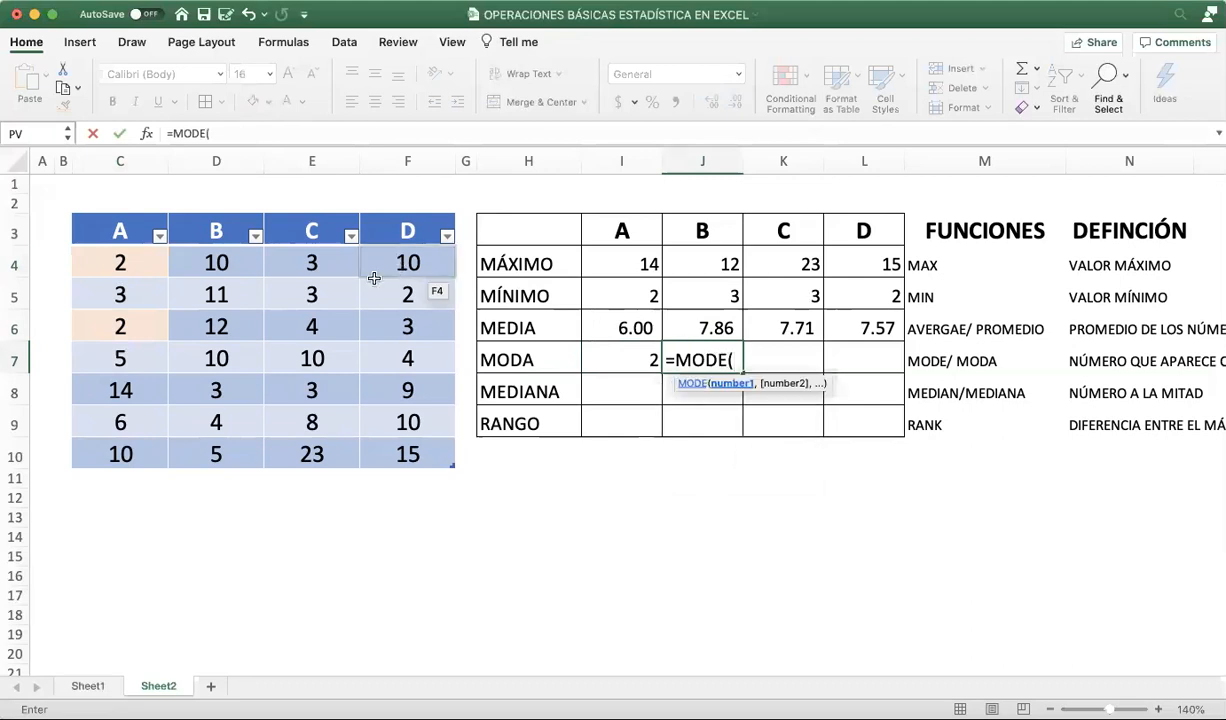
{"action": "left_click_drag", "start_coordinate": [225, 264], "coordinate": [233, 454]}
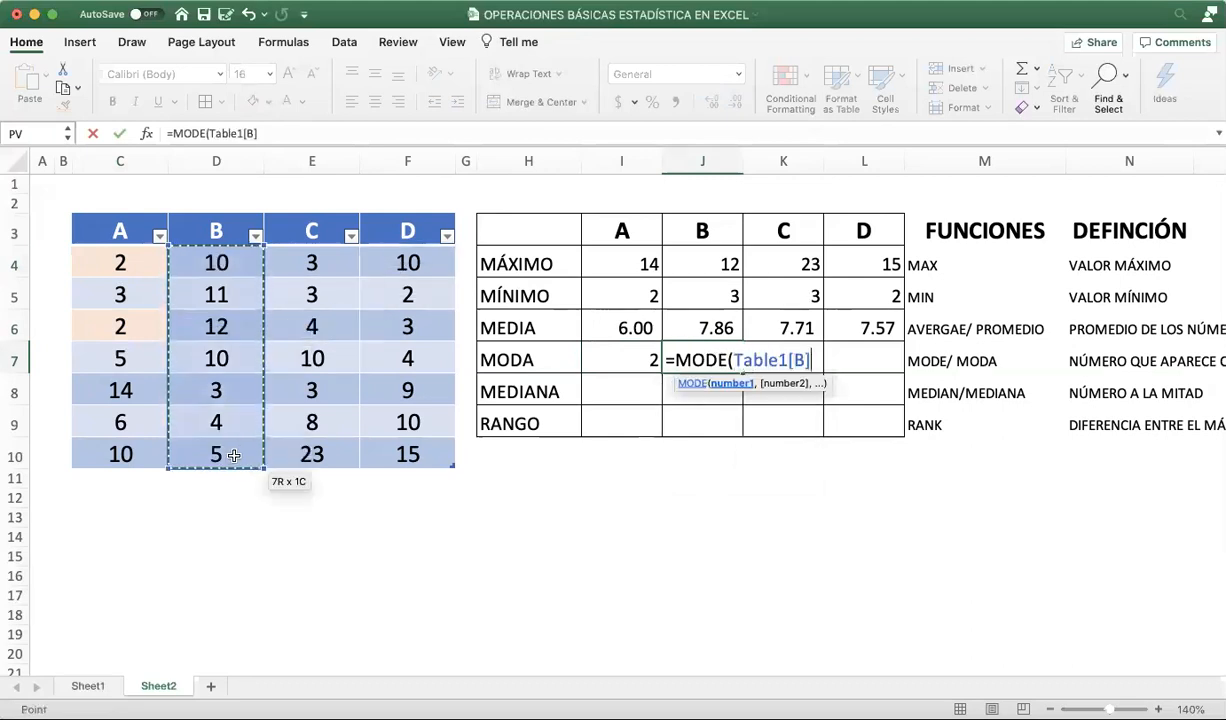
{"action": "type", "text": ")"}
{"action": "key", "text": "Return"}
{"action": "key", "text": "Up"}
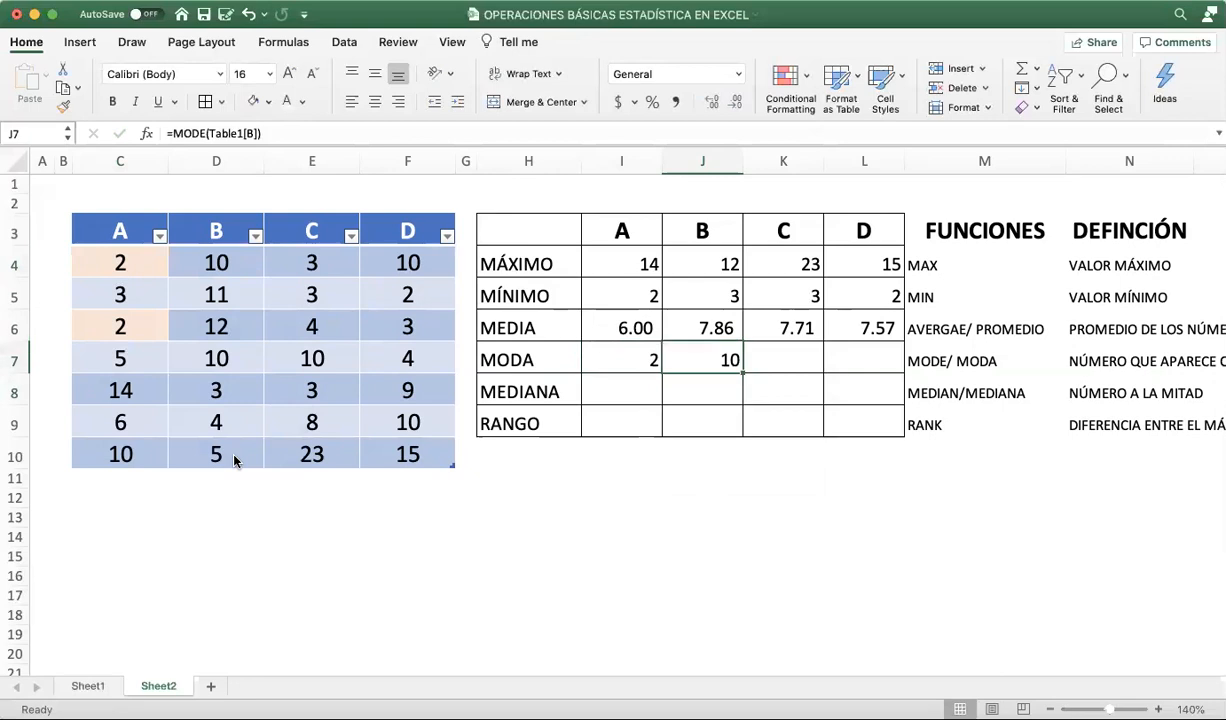
- Highlight the repeated 10s of data column B in D4 and D7 with the light orange fill
{"action": "left_click", "coordinate": [218, 260]}
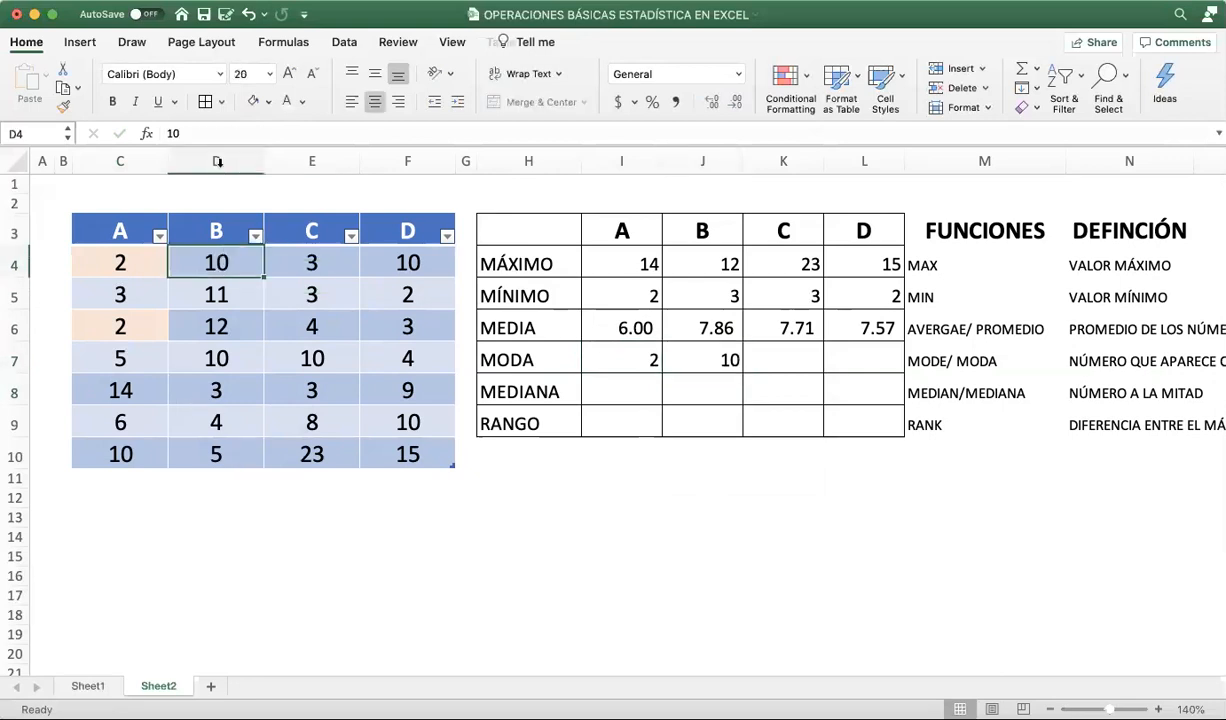
{"action": "left_click", "coordinate": [252, 101]}
{"action": "key", "text": "super+z"}
{"action": "left_click", "coordinate": [228, 357]}
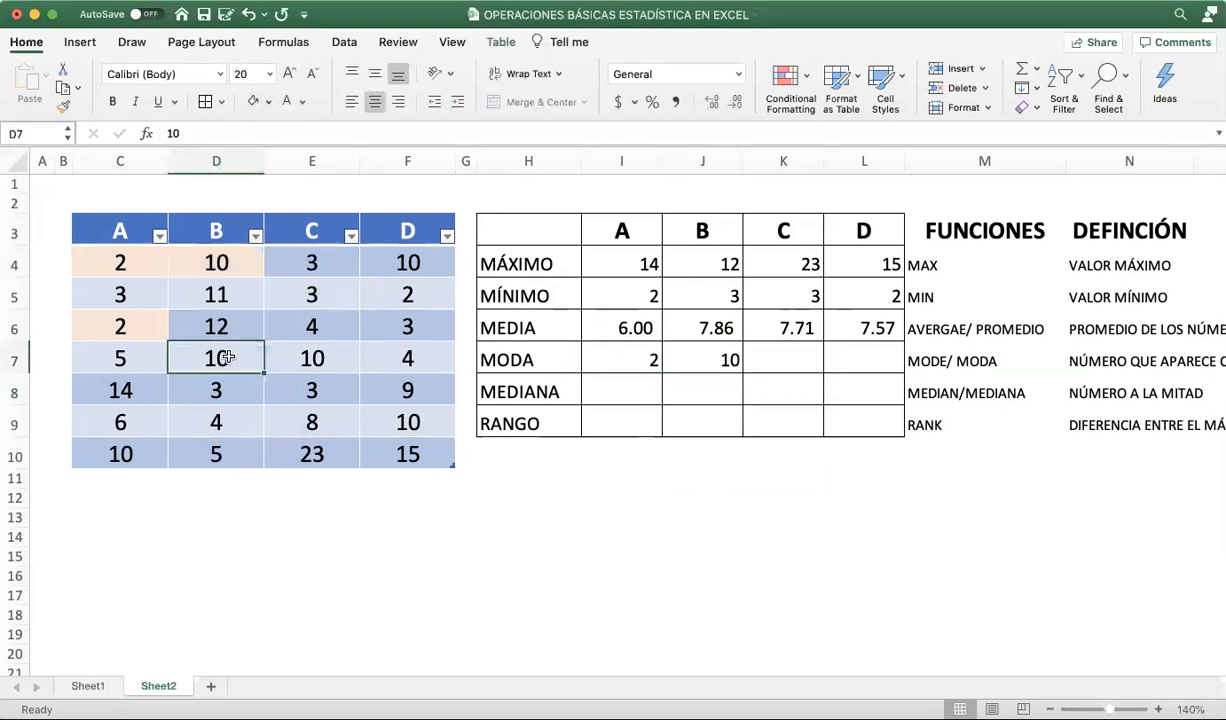
{"action": "left_click", "coordinate": [255, 103]}
- Enter =MODE(Table1[C]) in K7 and fill the formula across to L7 for data column D
{"action": "left_click", "coordinate": [796, 364]}
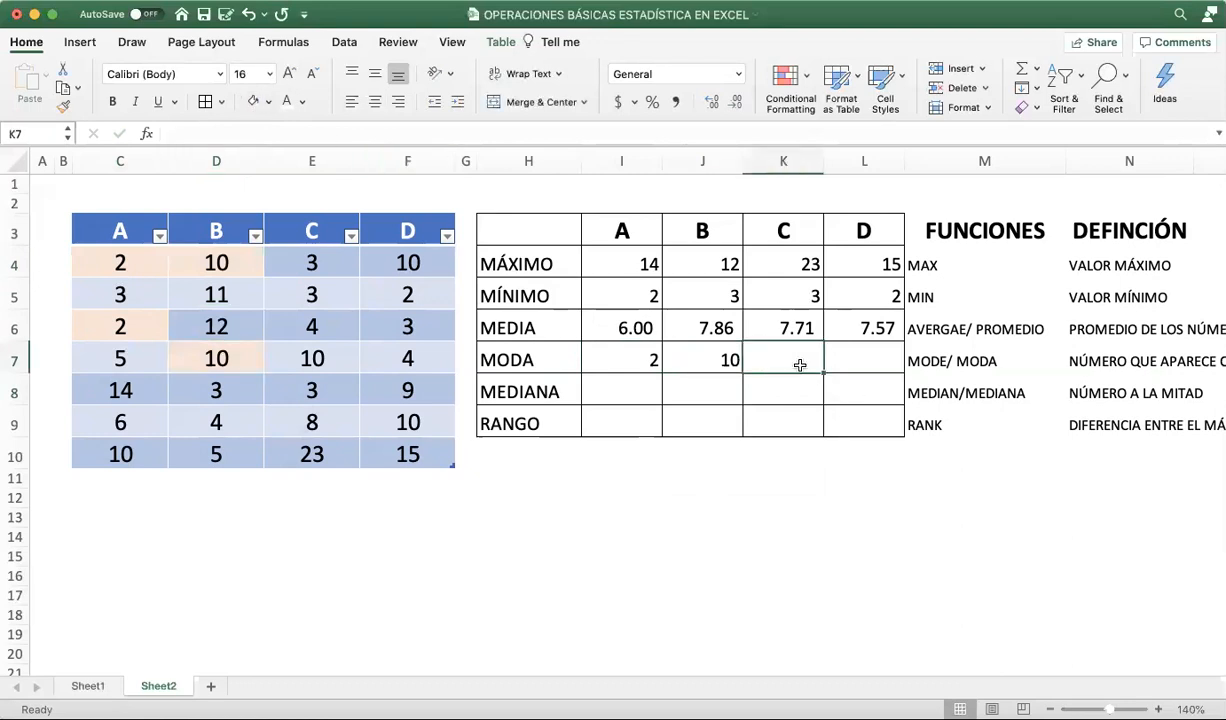
{"action": "type", "text": "=MODE("}
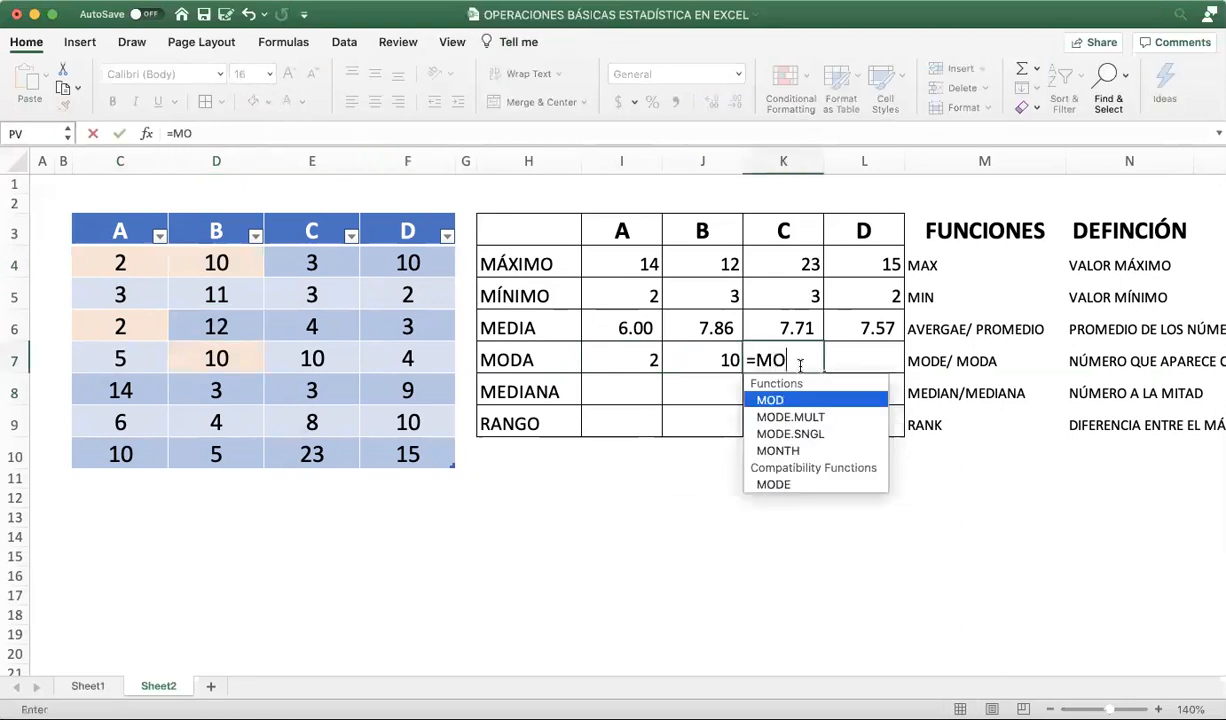
{"action": "left_click_drag", "start_coordinate": [322, 265], "coordinate": [338, 462]}
{"action": "type", "text": ")"}
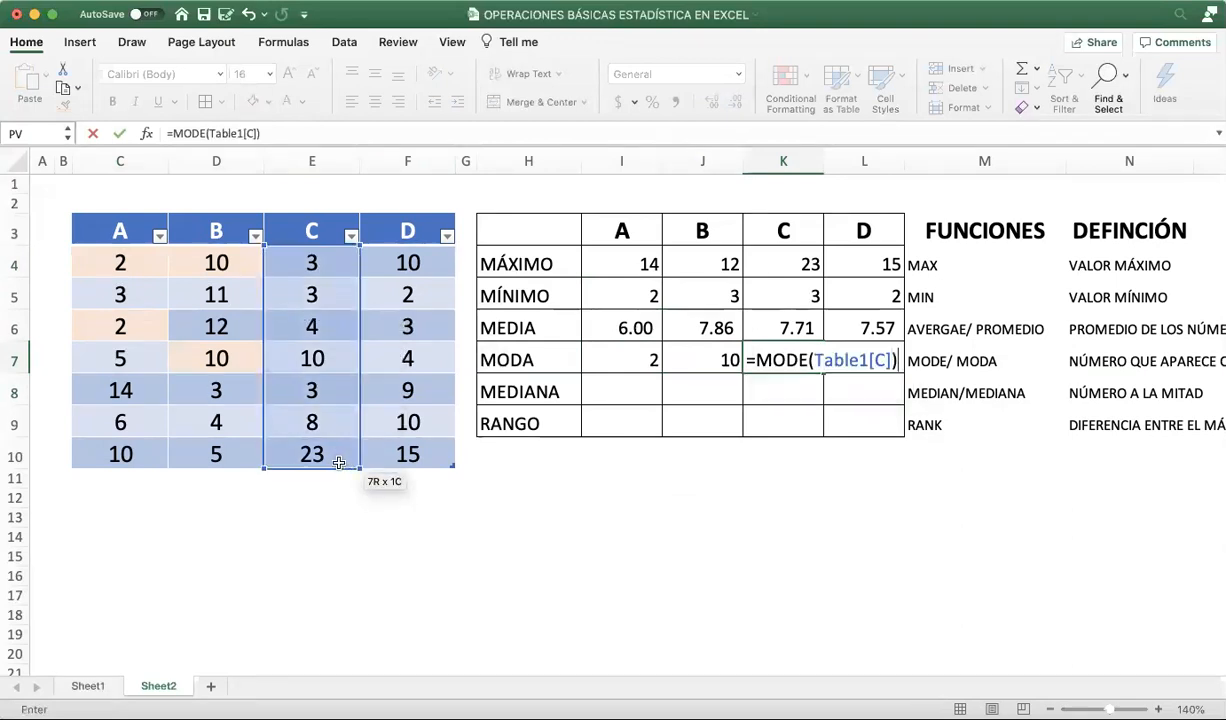
{"action": "key", "text": "Return"}
{"action": "key", "text": "Up"}
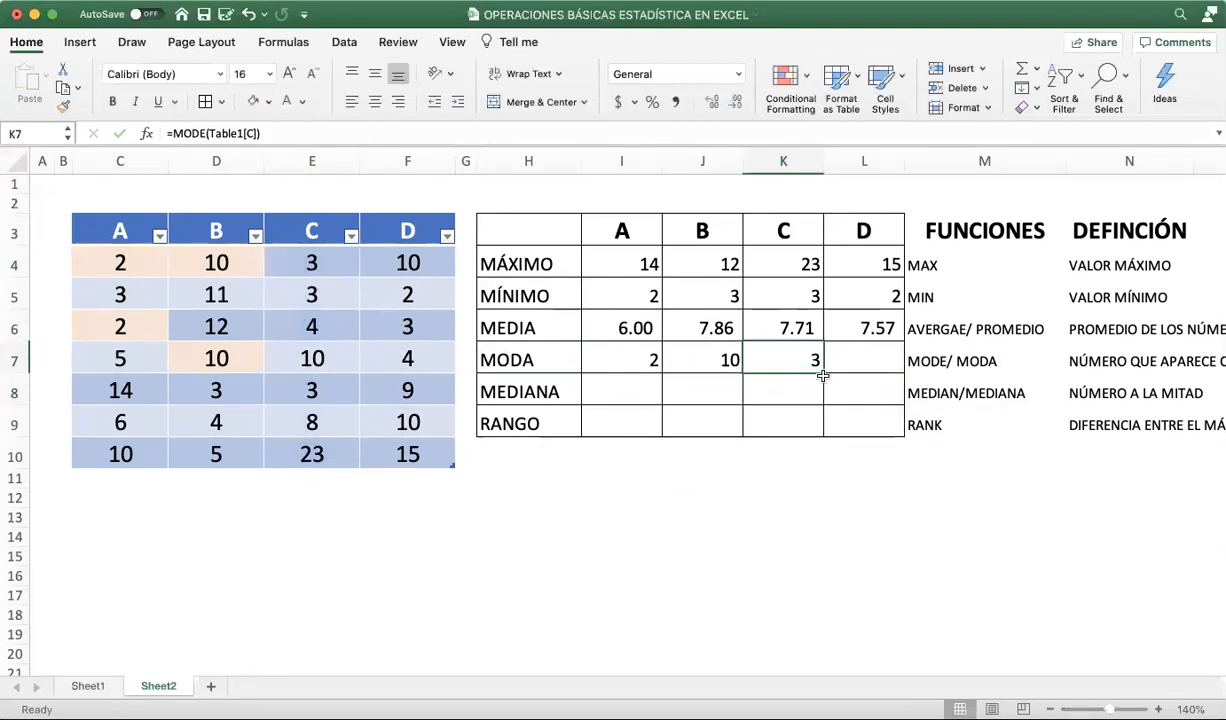
{"action": "left_click_drag", "start_coordinate": [821, 371], "coordinate": [895, 367]}
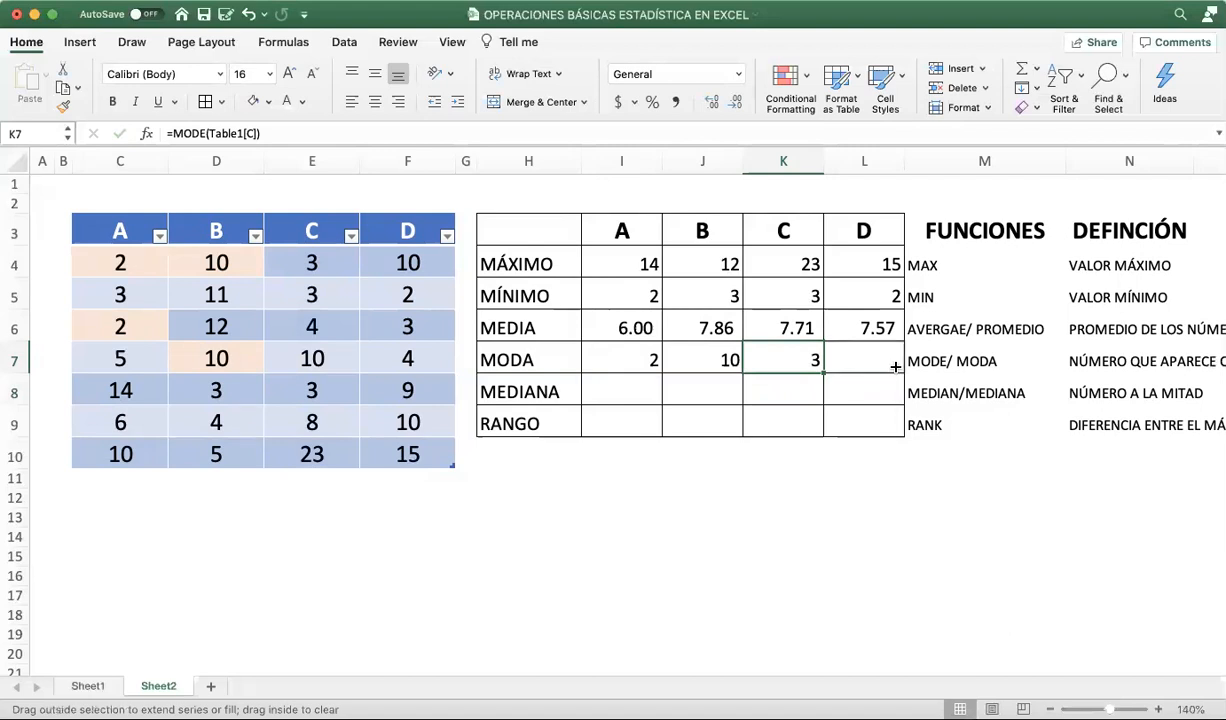
{"action": "left_click_drag", "start_coordinate": [895, 367], "coordinate": [892, 366]}
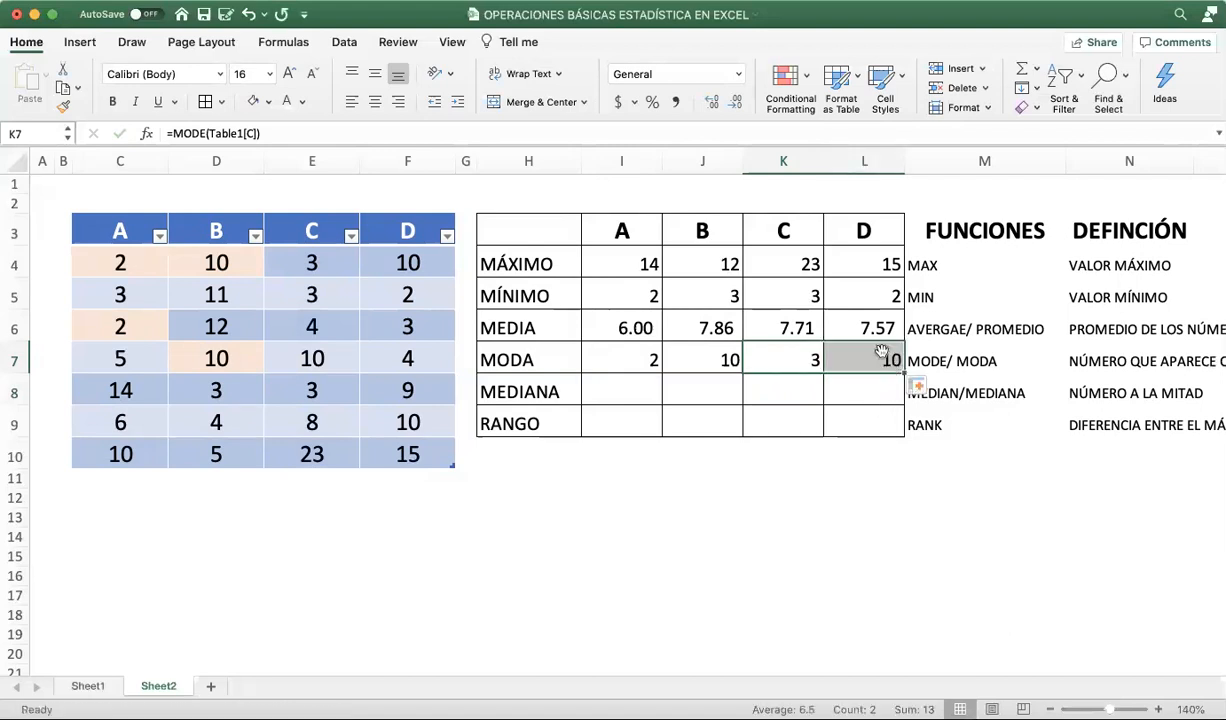
- Highlight the repeated 3s of data column C in E4, E5 and E8 with the light orange fill
{"action": "left_click", "coordinate": [313, 252]}
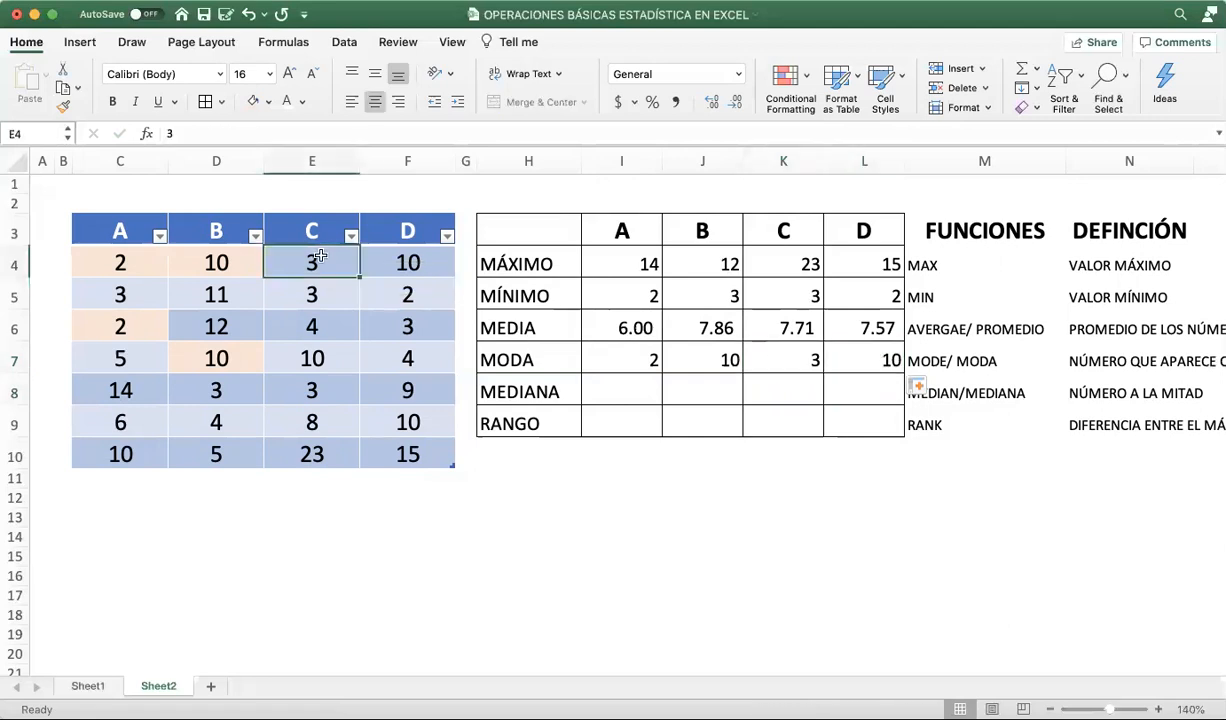
{"action": "left_click", "coordinate": [252, 101]}
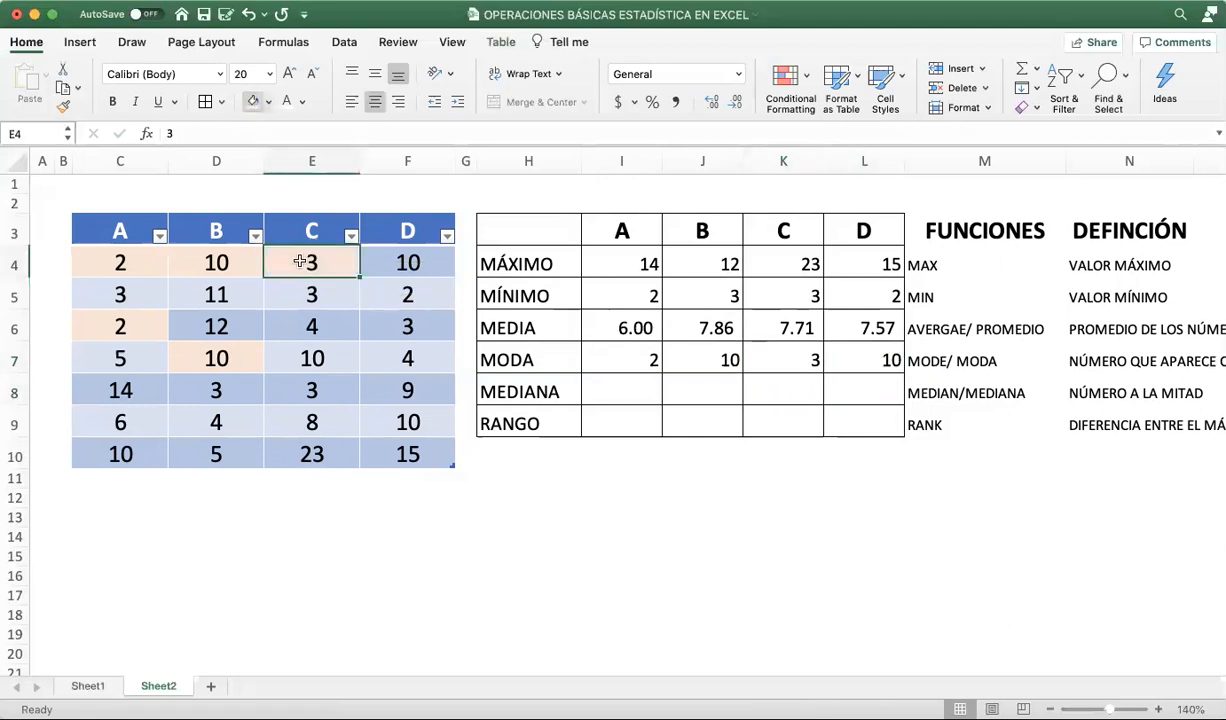
{"action": "left_click", "coordinate": [324, 388]}
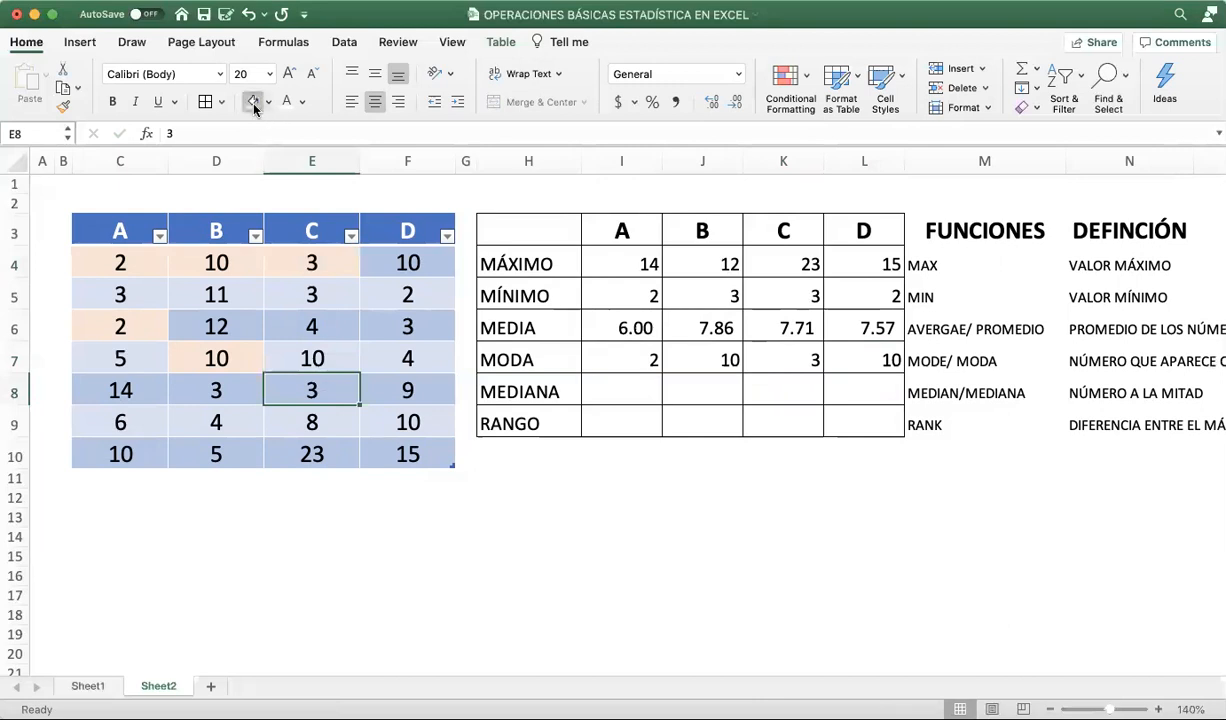
{"action": "left_click", "coordinate": [252, 101]}
{"action": "left_click", "coordinate": [318, 294]}
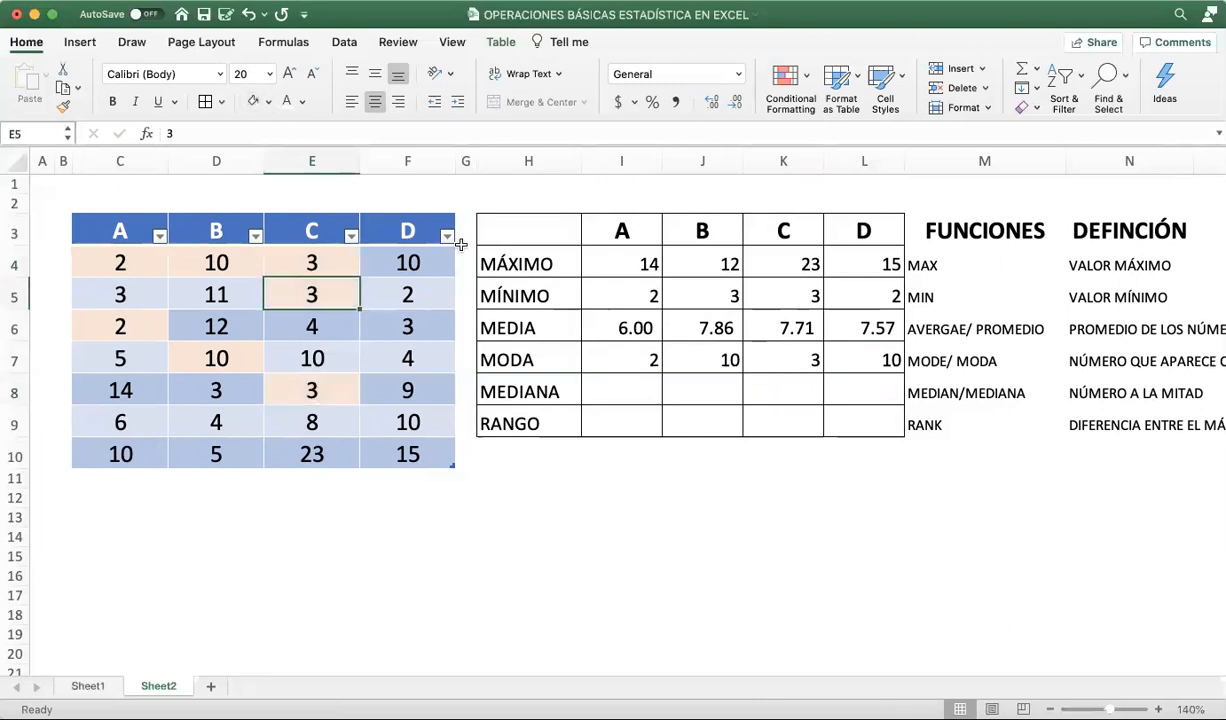
- Highlight the repeated 10s of data column D in F4 and F9 with the light orange fill
{"action": "left_click", "coordinate": [432, 262]}
{"action": "left_click", "coordinate": [252, 101]}
{"action": "left_click", "coordinate": [423, 424]}
{"action": "left_click", "coordinate": [253, 101]}
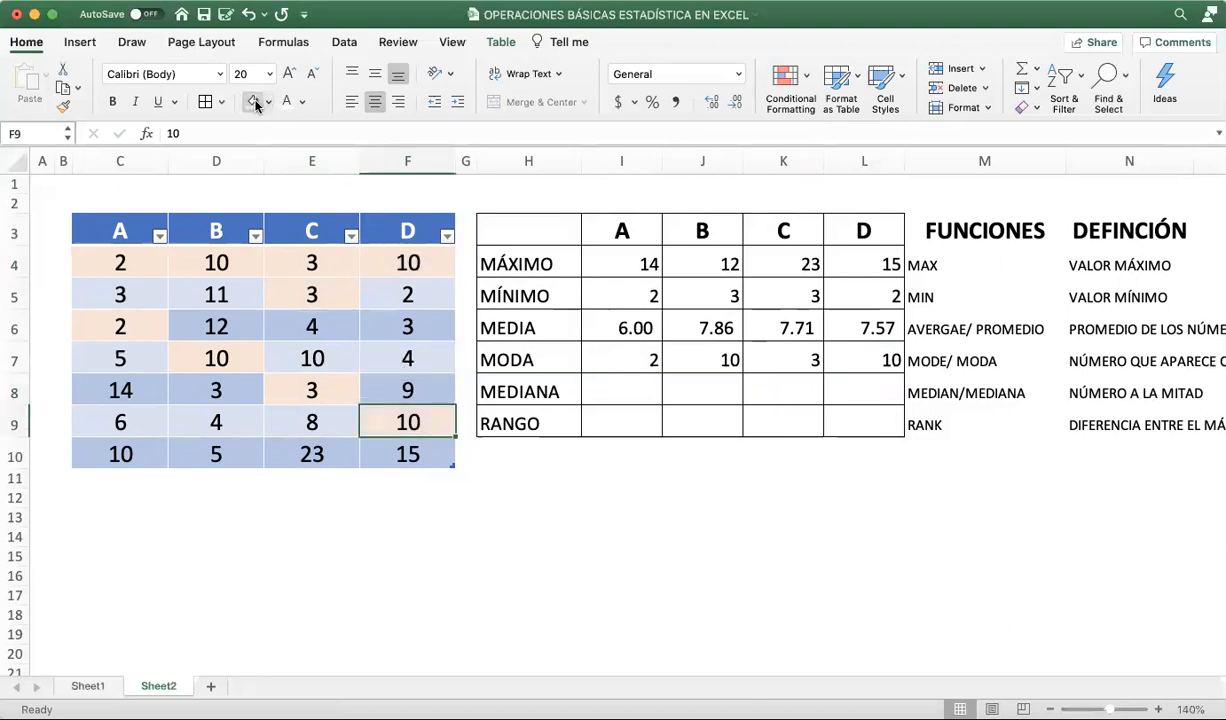
{"action": "left_click", "coordinate": [819, 494]}
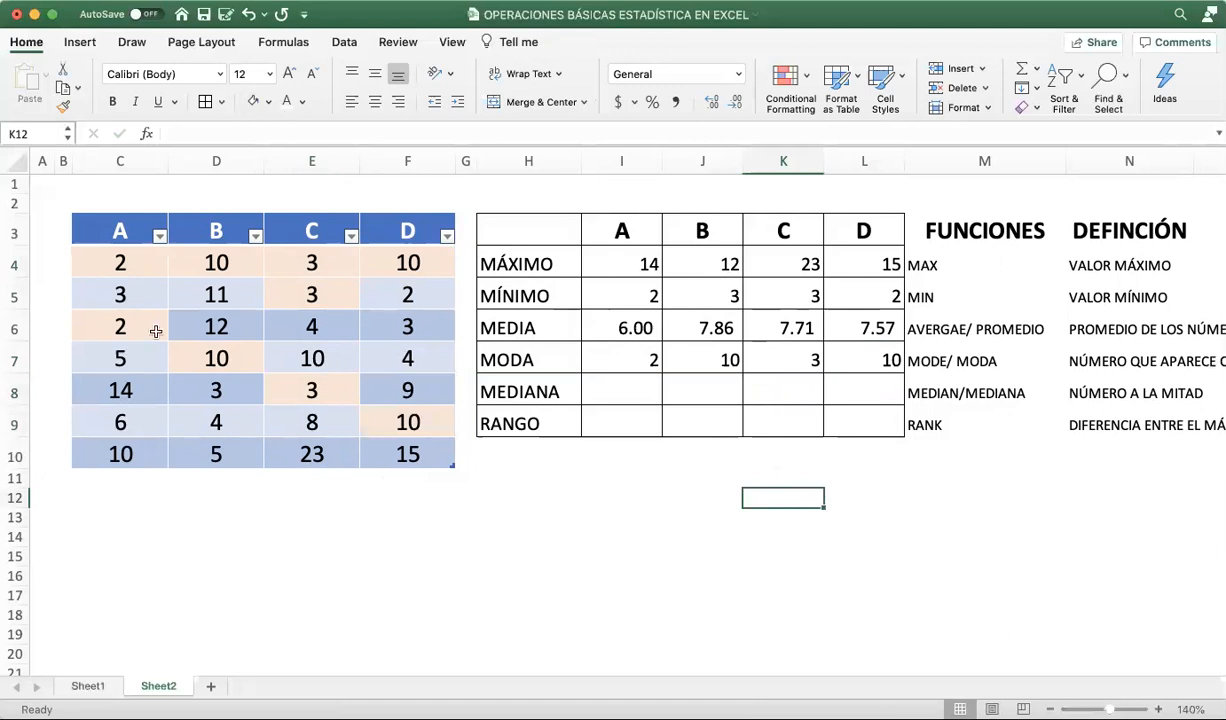
- Change the value in C6 of data column A to 1 and check the mode formula in I7
{"action": "left_click", "coordinate": [609, 352]}
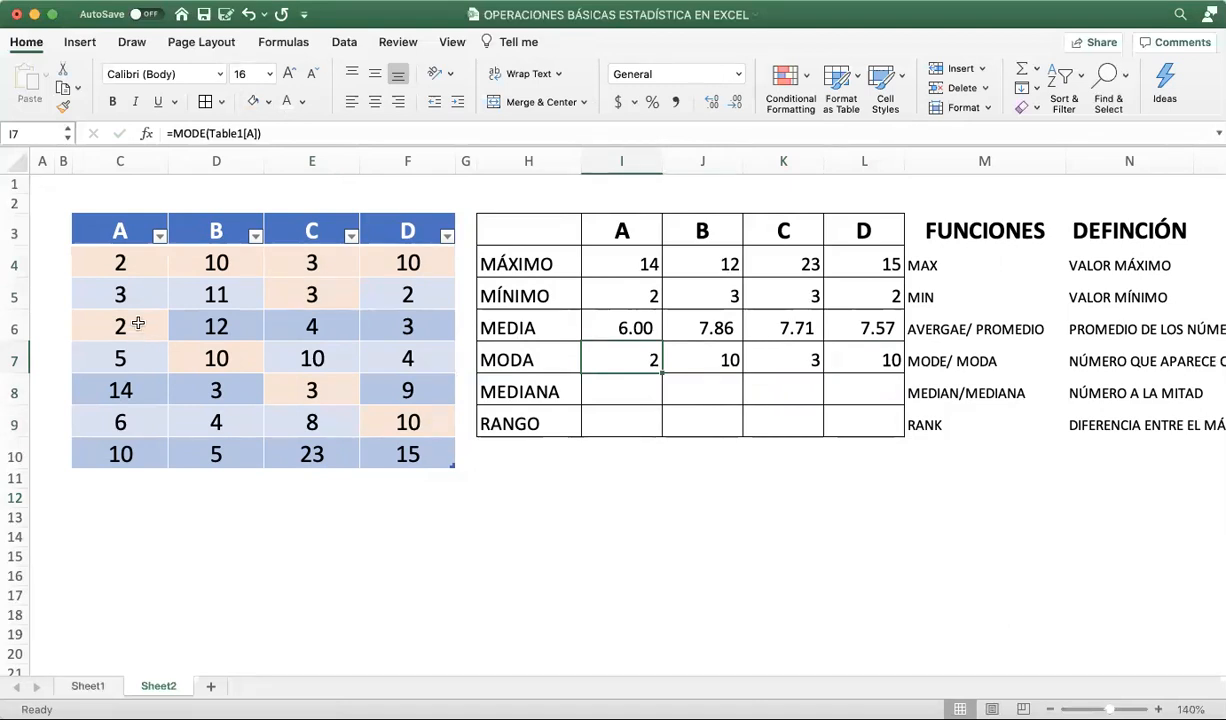
{"action": "left_click", "coordinate": [138, 323]}
{"action": "left_click_drag", "start_coordinate": [124, 262], "coordinate": [137, 423]}
{"action": "left_click", "coordinate": [132, 329]}
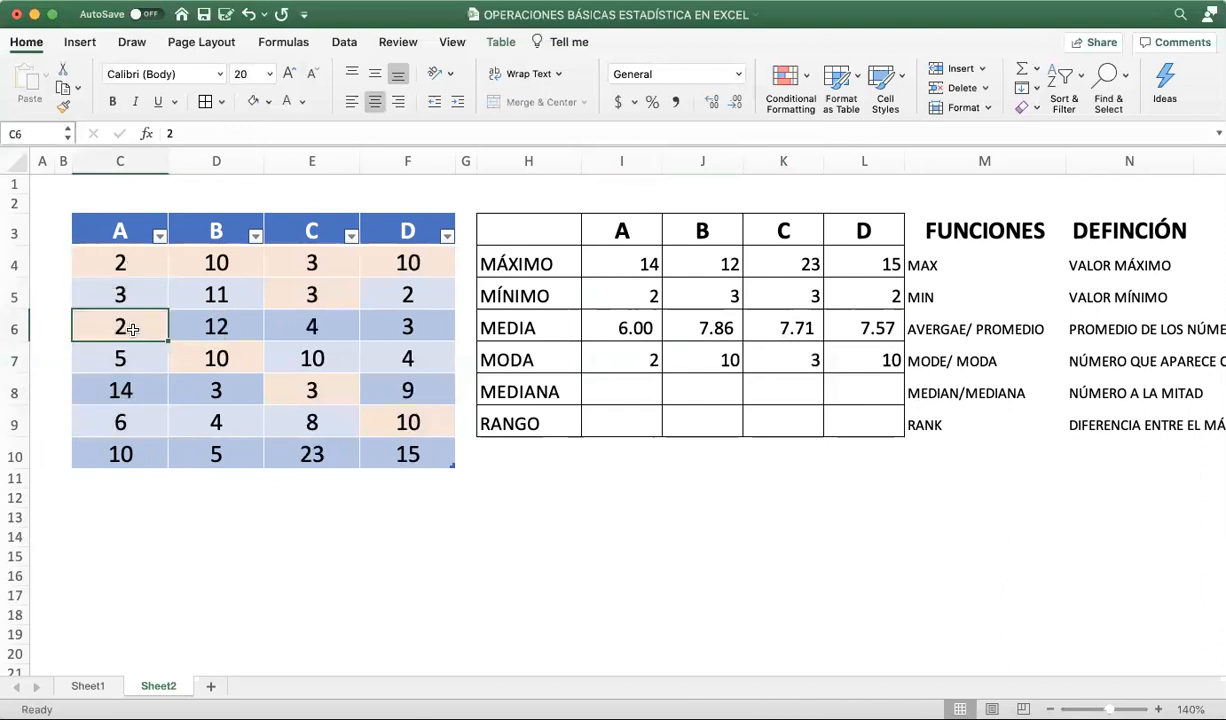
{"action": "type", "text": "1"}
{"action": "key", "text": "Return"}
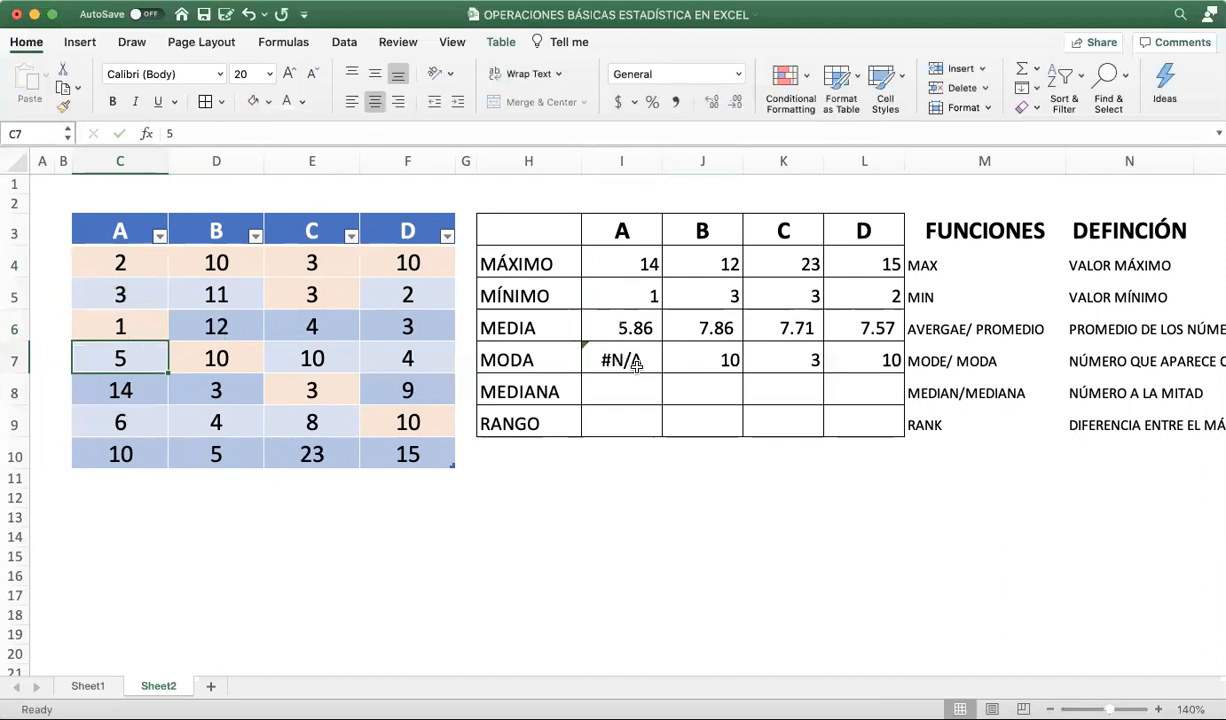
{"action": "left_click", "coordinate": [636, 366]}
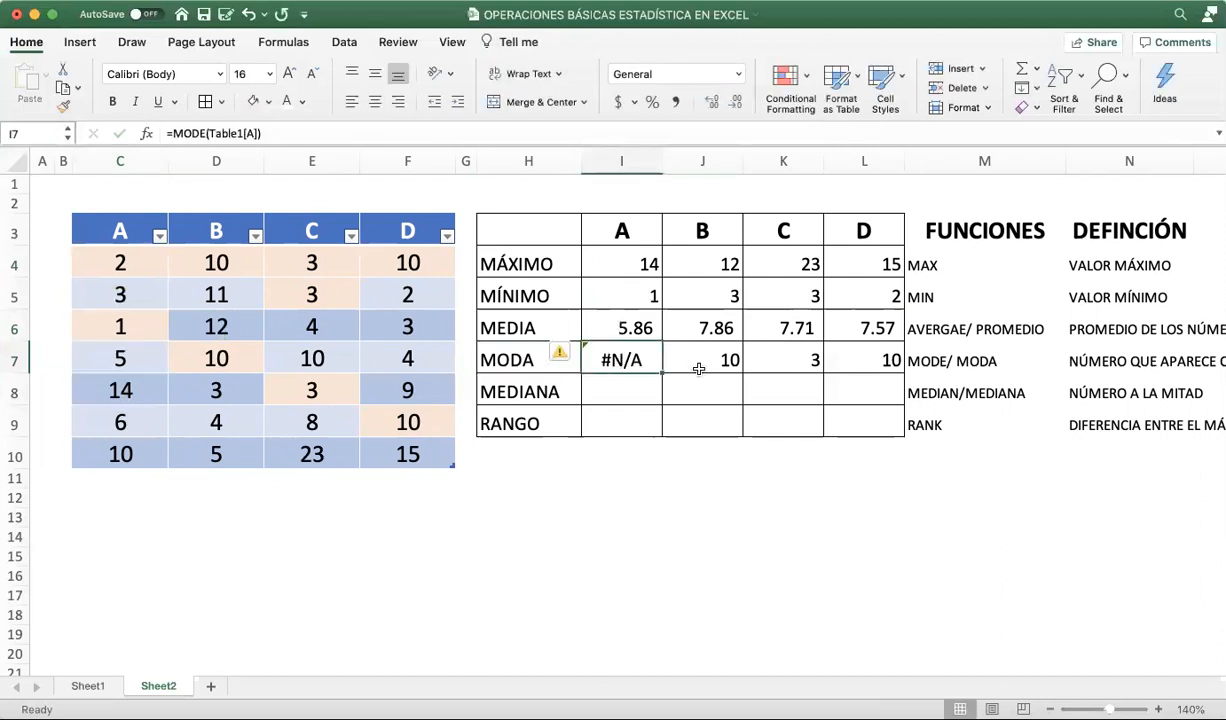
- Set the value in C6 of data column A to 2 and review the mode results in I7:L7
{"action": "left_click_drag", "start_coordinate": [128, 252], "coordinate": [161, 449]}
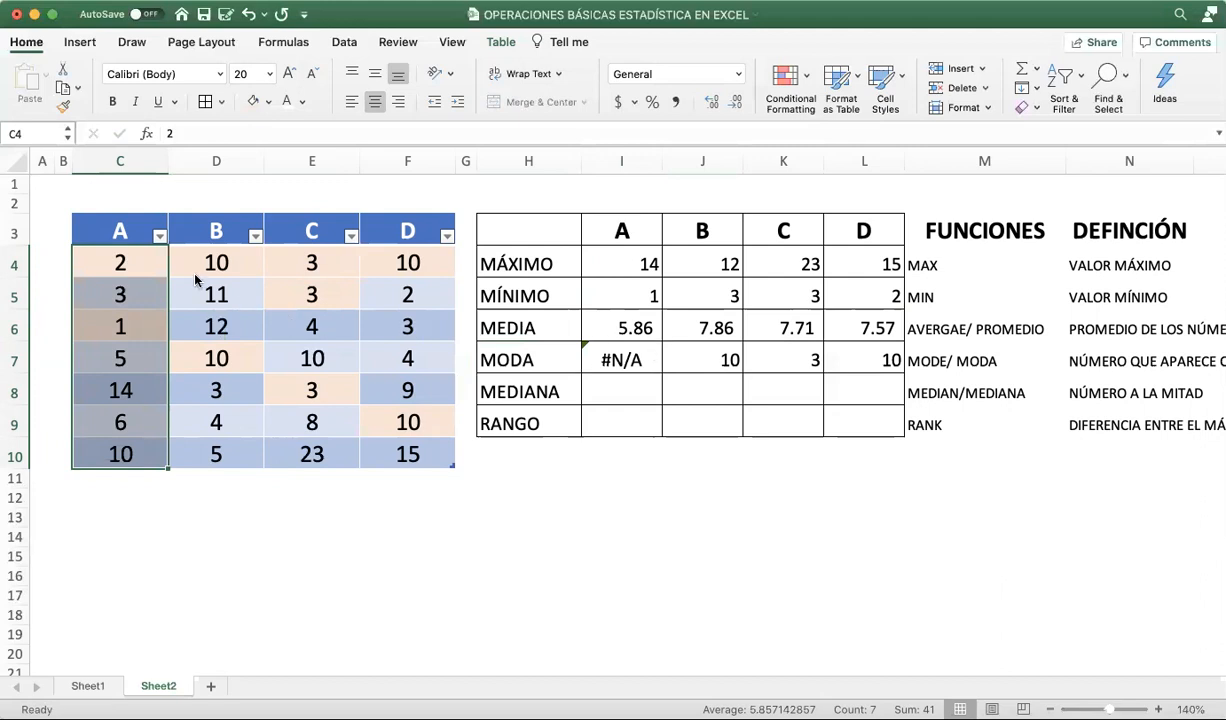
{"action": "left_click", "coordinate": [133, 325]}
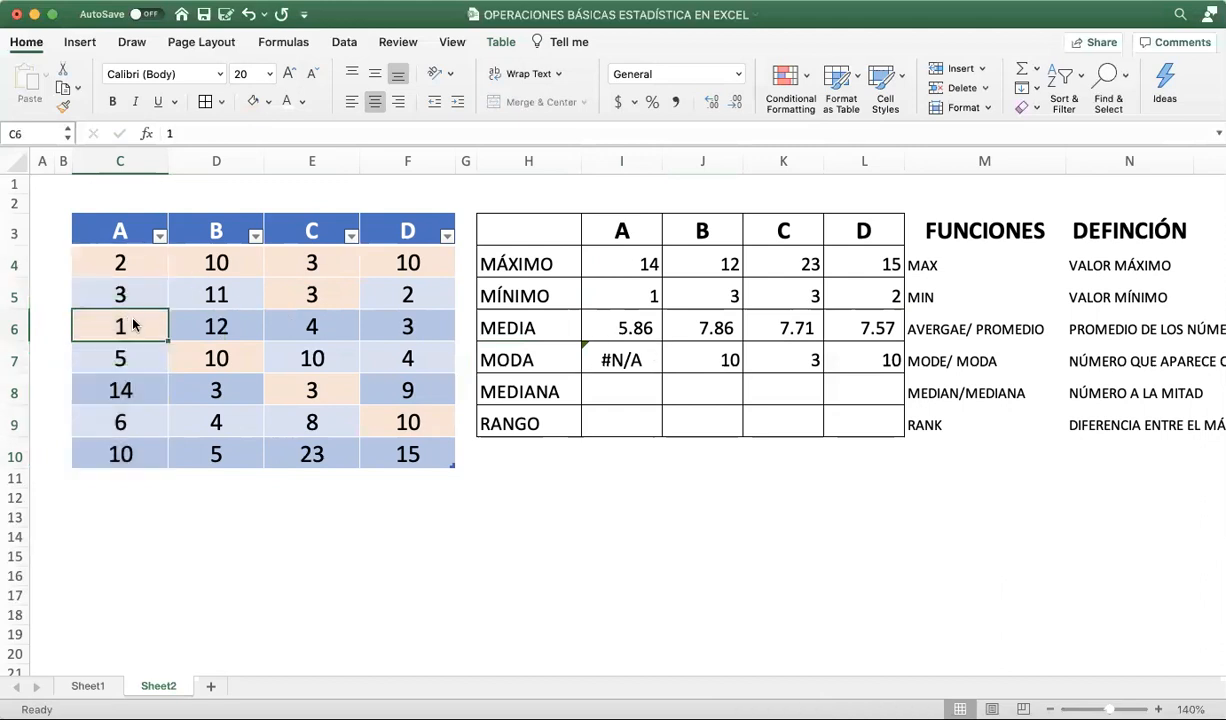
{"action": "type", "text": "2"}
{"action": "key", "text": "Return"}
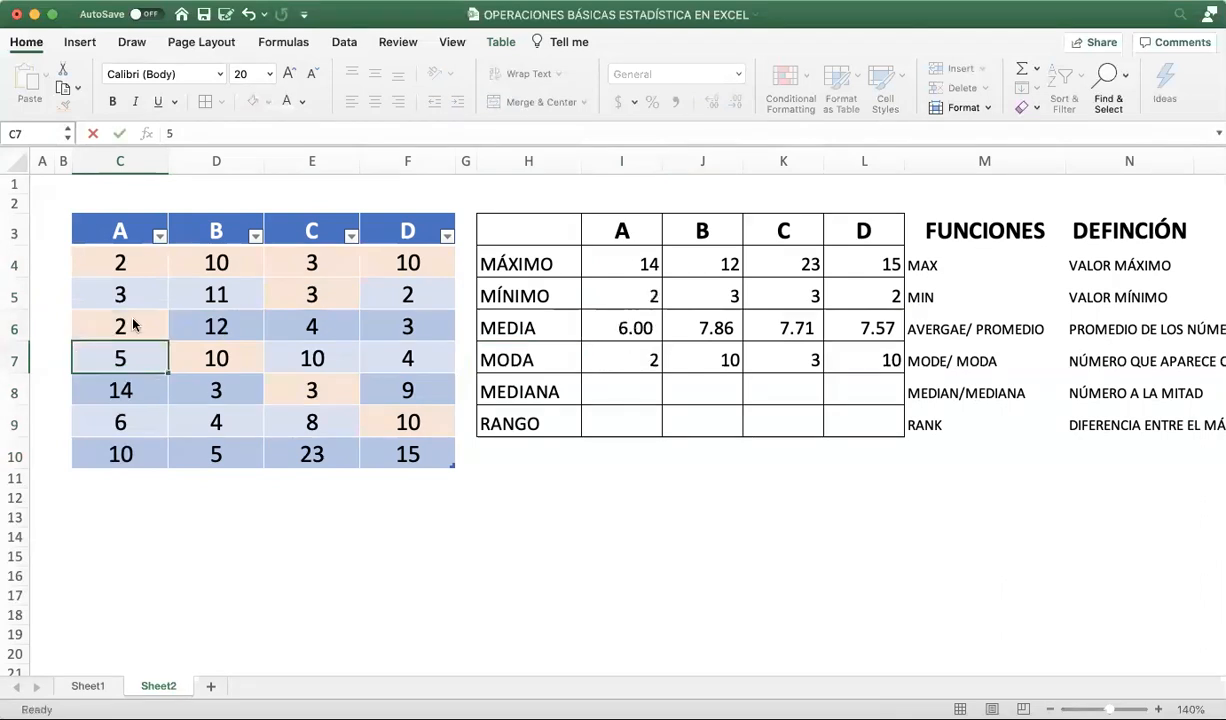
{"action": "left_click_drag", "start_coordinate": [612, 352], "coordinate": [872, 360]}
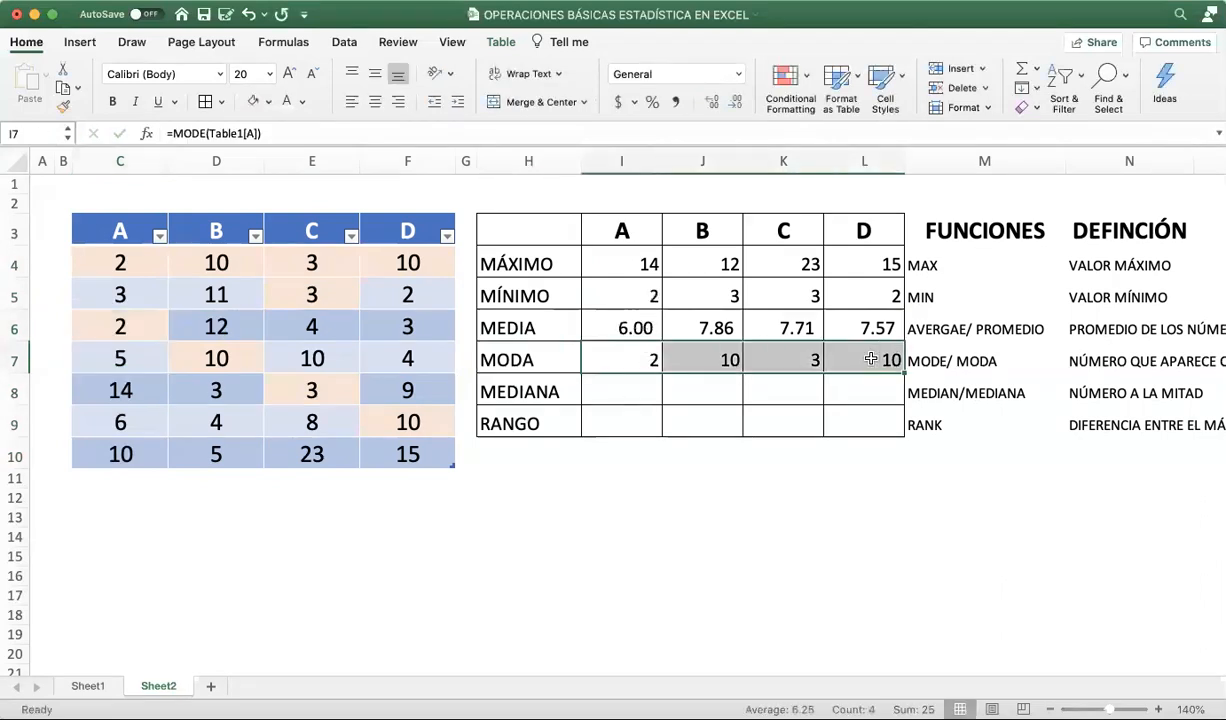
- Calculate the median of data column A in I8 with =MEDIAN(Table1[A])
{"action": "left_click", "coordinate": [624, 393]}
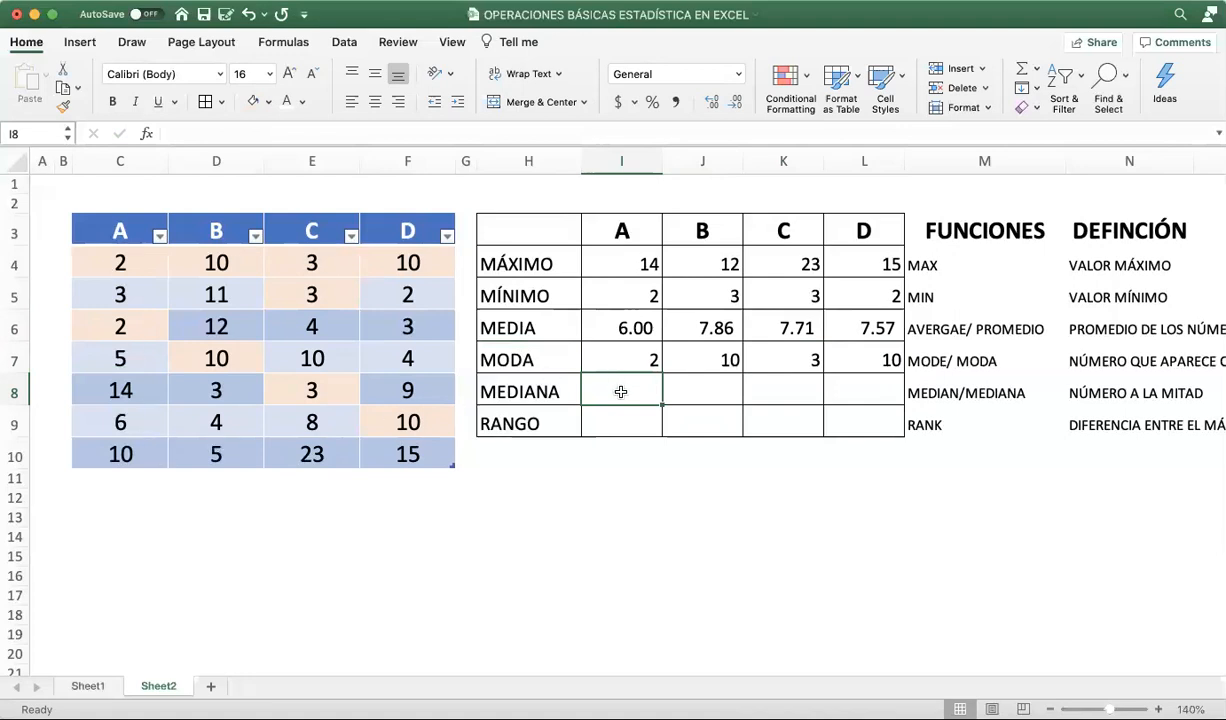
{"action": "type", "text": "="}
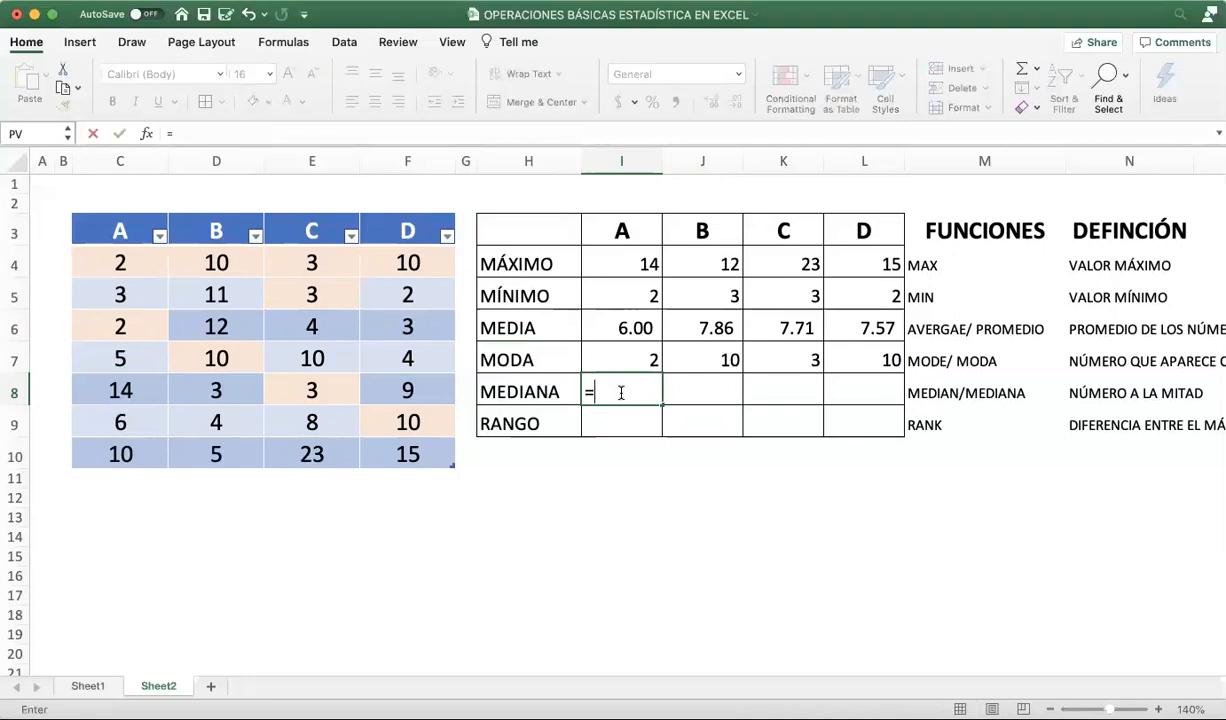
{"action": "type", "text": "MED"}
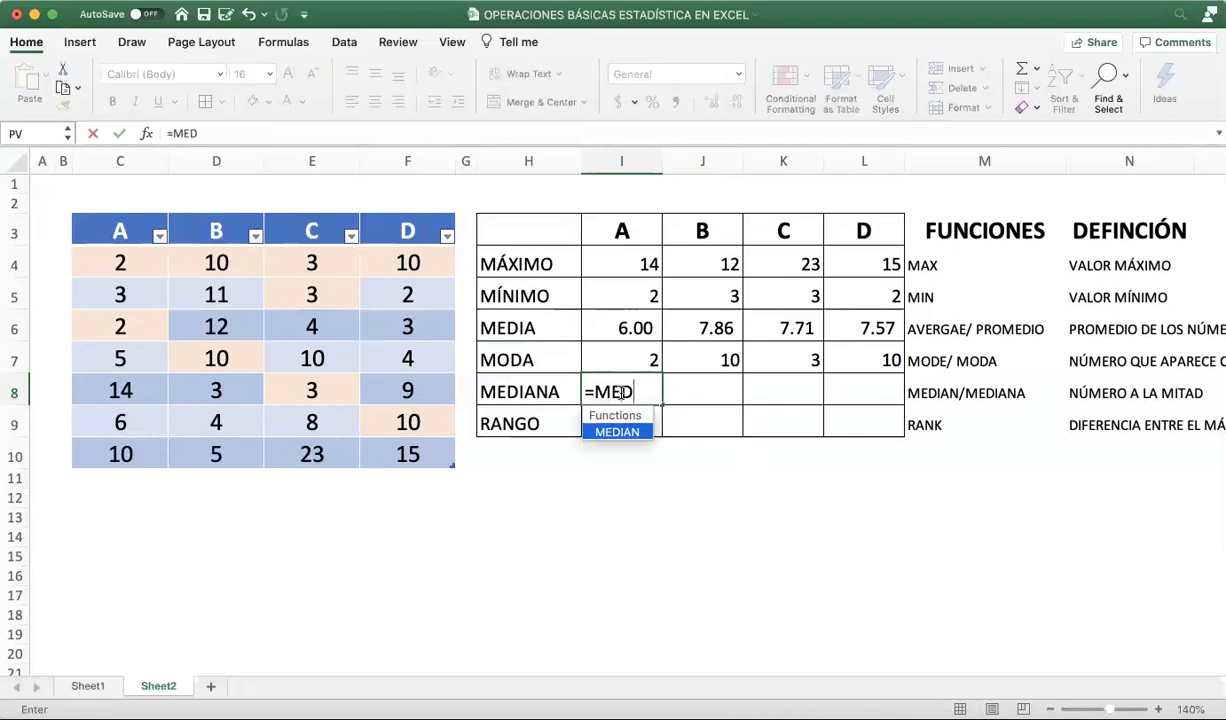
{"action": "type", "text": "IAN("}
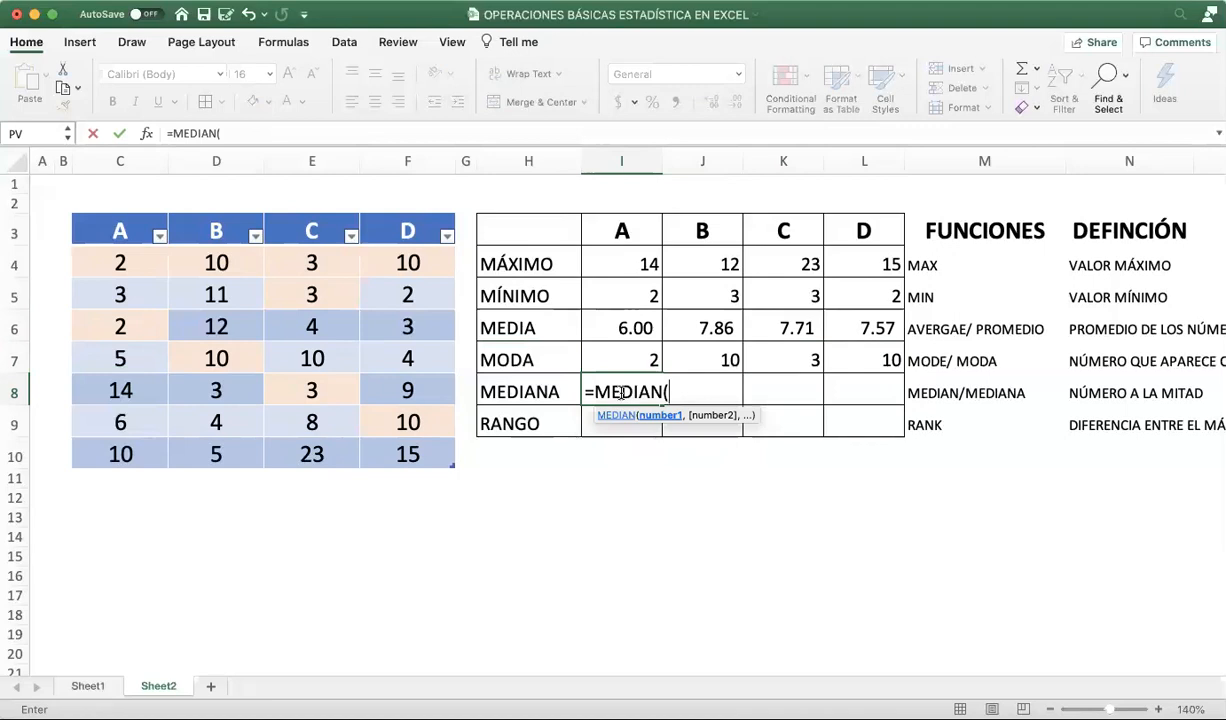
{"action": "left_click_drag", "start_coordinate": [123, 263], "coordinate": [156, 456]}
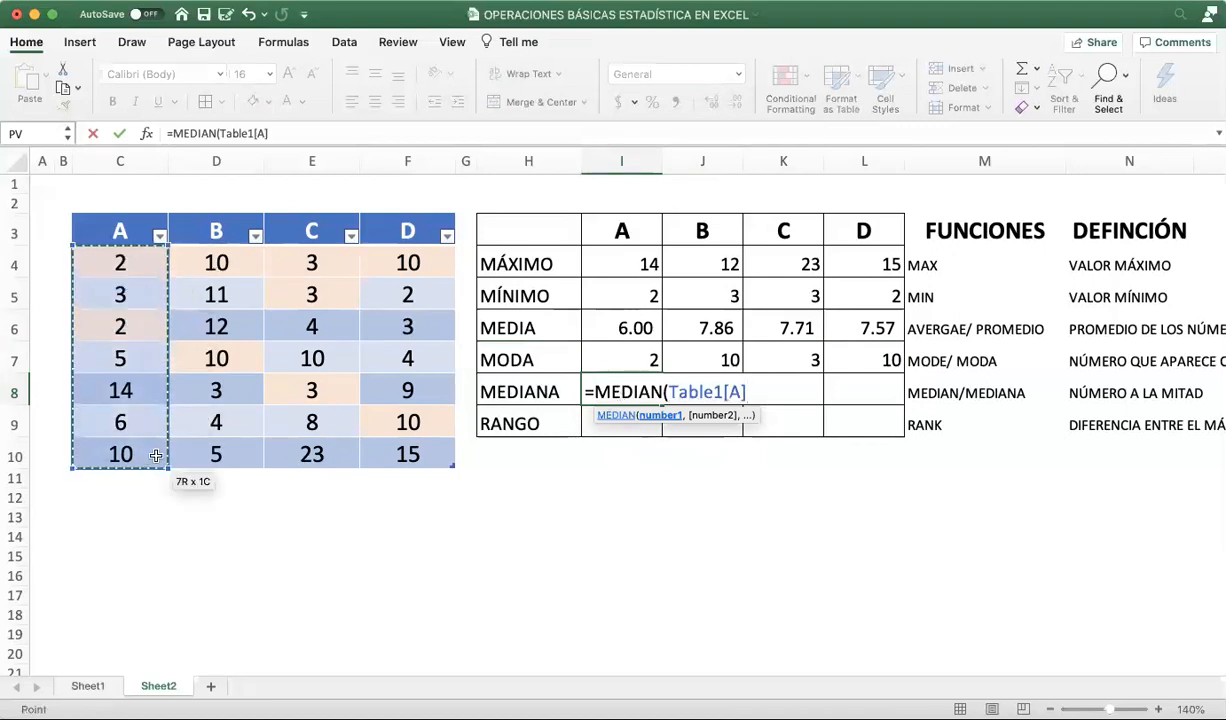
{"action": "type", "text": ")"}
{"action": "key", "text": "Return"}
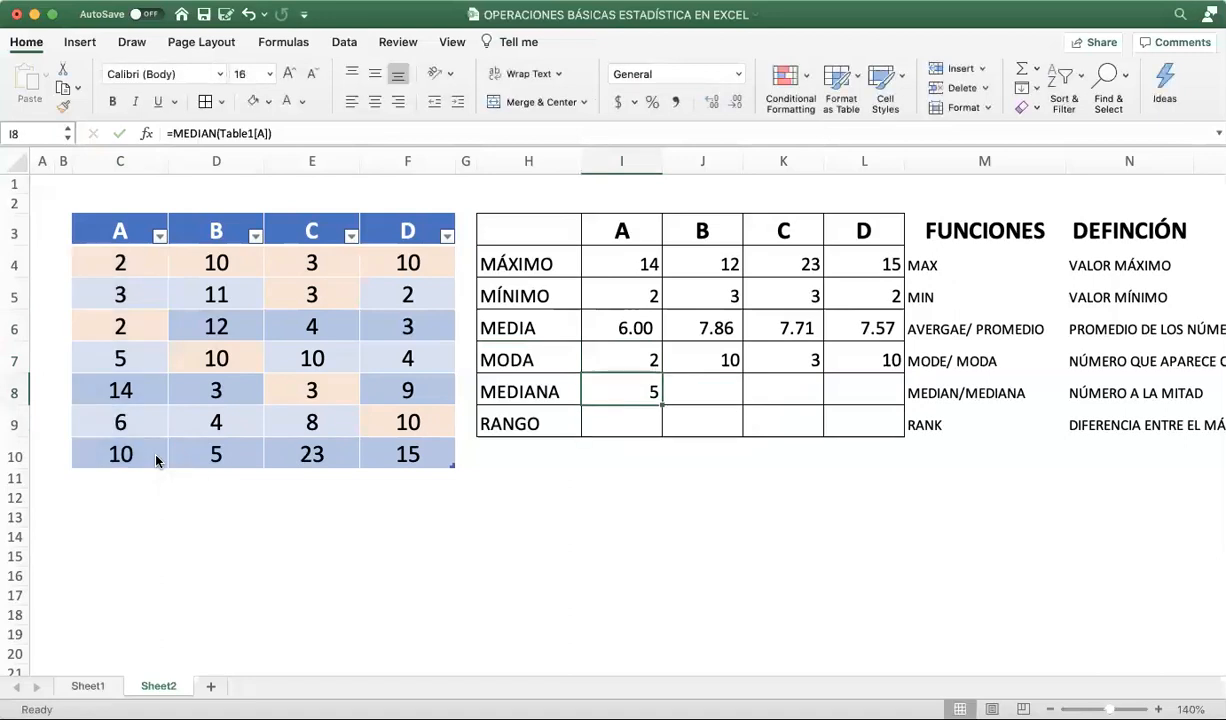
- Enter =MEDIAN(Table1[B]) in J8 and fill the formula across to L8 for data columns C and D
{"action": "left_click", "coordinate": [734, 397]}
{"action": "type", "text": "=MEDIAN("}
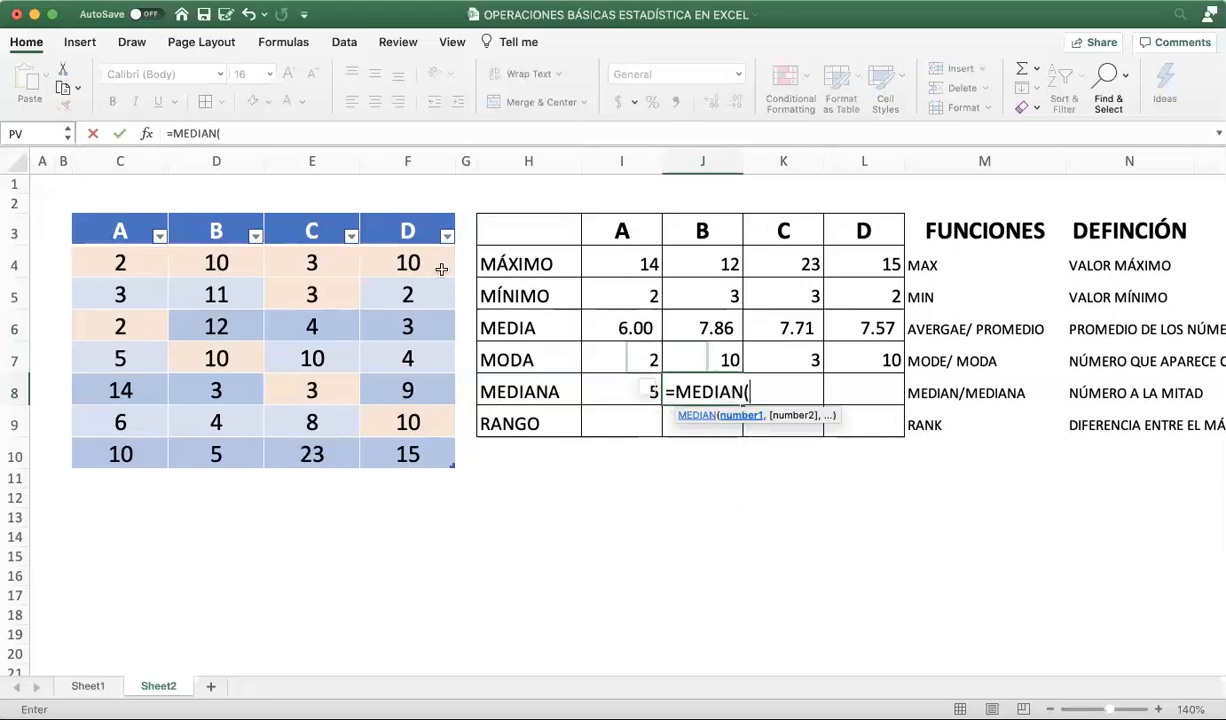
{"action": "left_click_drag", "start_coordinate": [241, 264], "coordinate": [235, 445]}
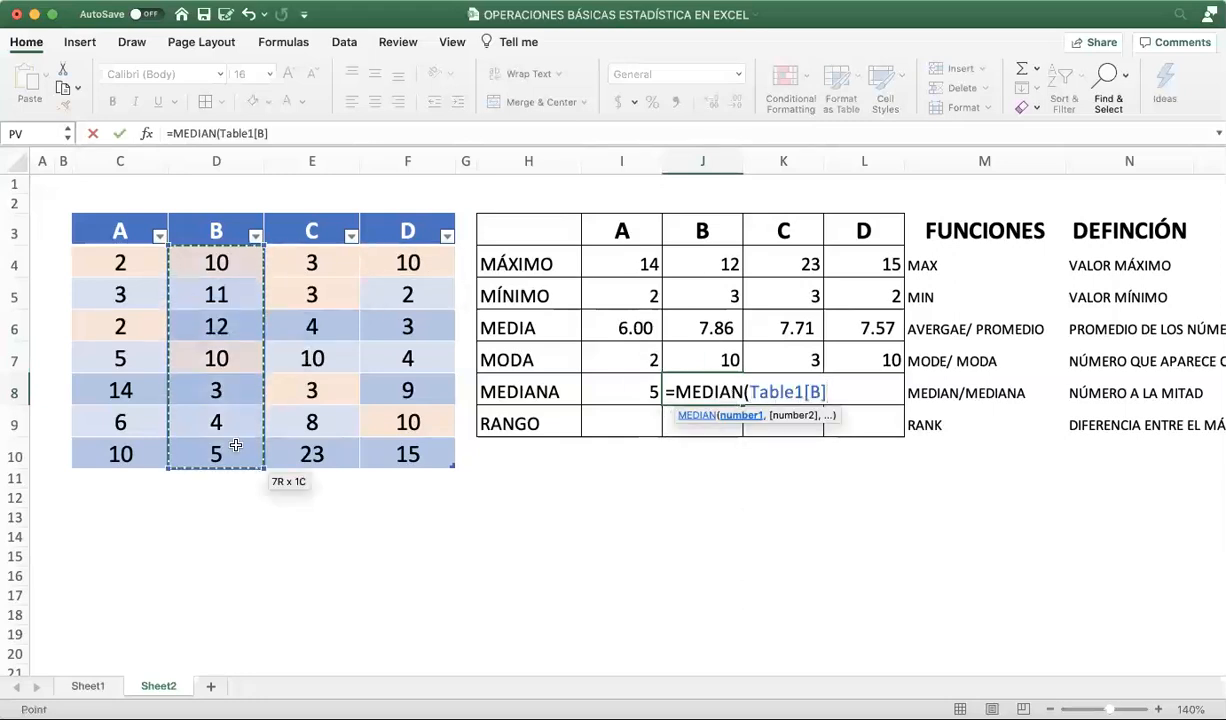
{"action": "type", "text": ")"}
{"action": "key", "text": "Return"}
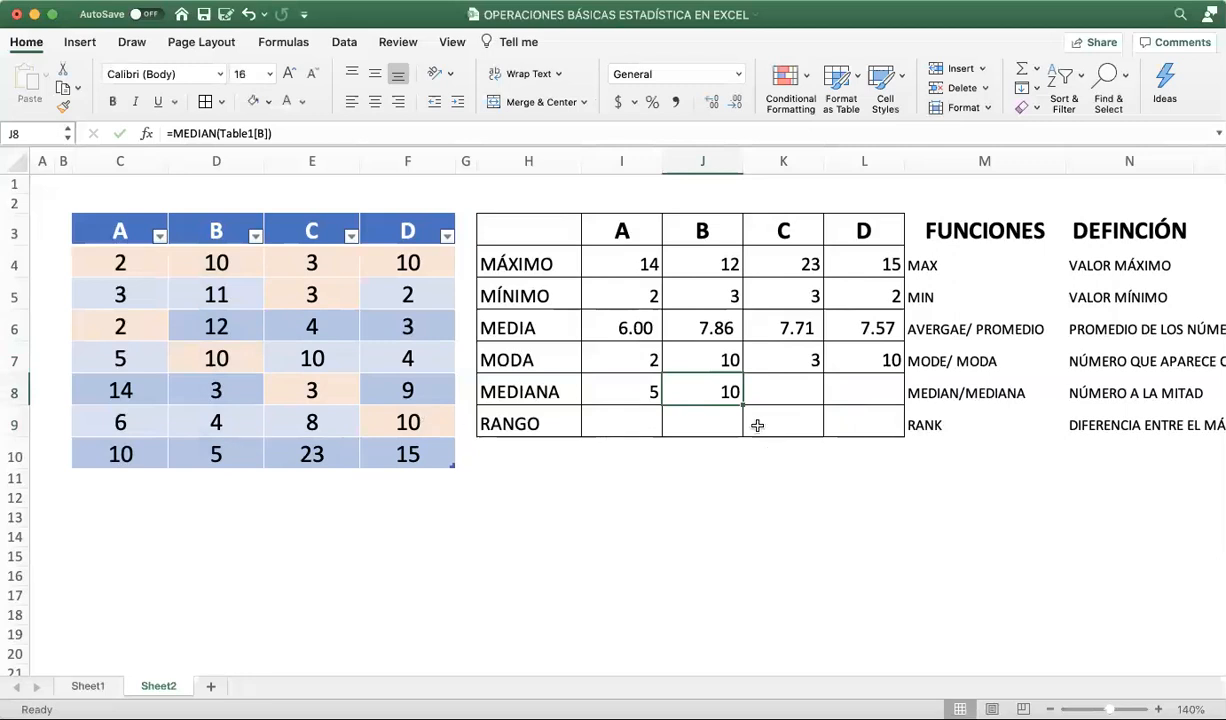
{"action": "left_click_drag", "start_coordinate": [743, 404], "coordinate": [868, 395]}
{"action": "left_click", "coordinate": [775, 377]}
{"action": "left_click", "coordinate": [895, 393]}
- Calculate the range of data column A in I9 as maximum minus minimum with =I4-I5
{"action": "left_click", "coordinate": [630, 423]}
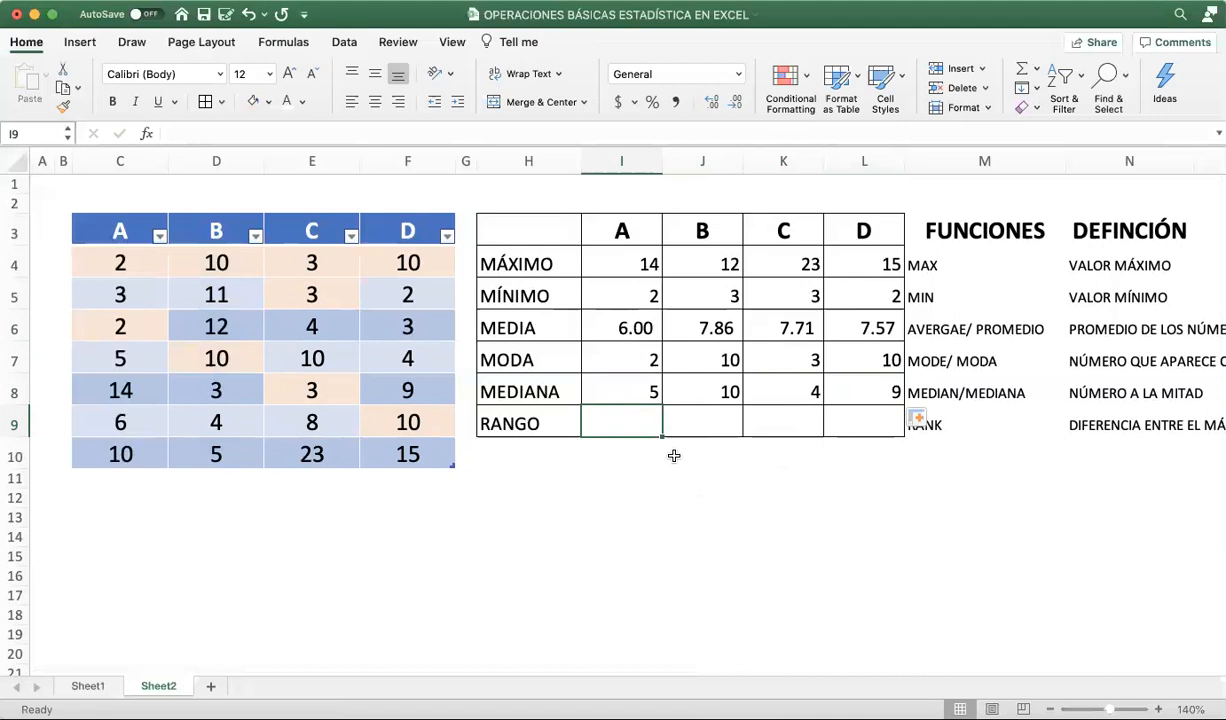
{"action": "type", "text": "="}
{"action": "key", "text": "Up"}
{"action": "key", "text": "Up"}
{"action": "key", "text": "Up"}
{"action": "key", "text": "Up"}
{"action": "key", "text": "Up"}
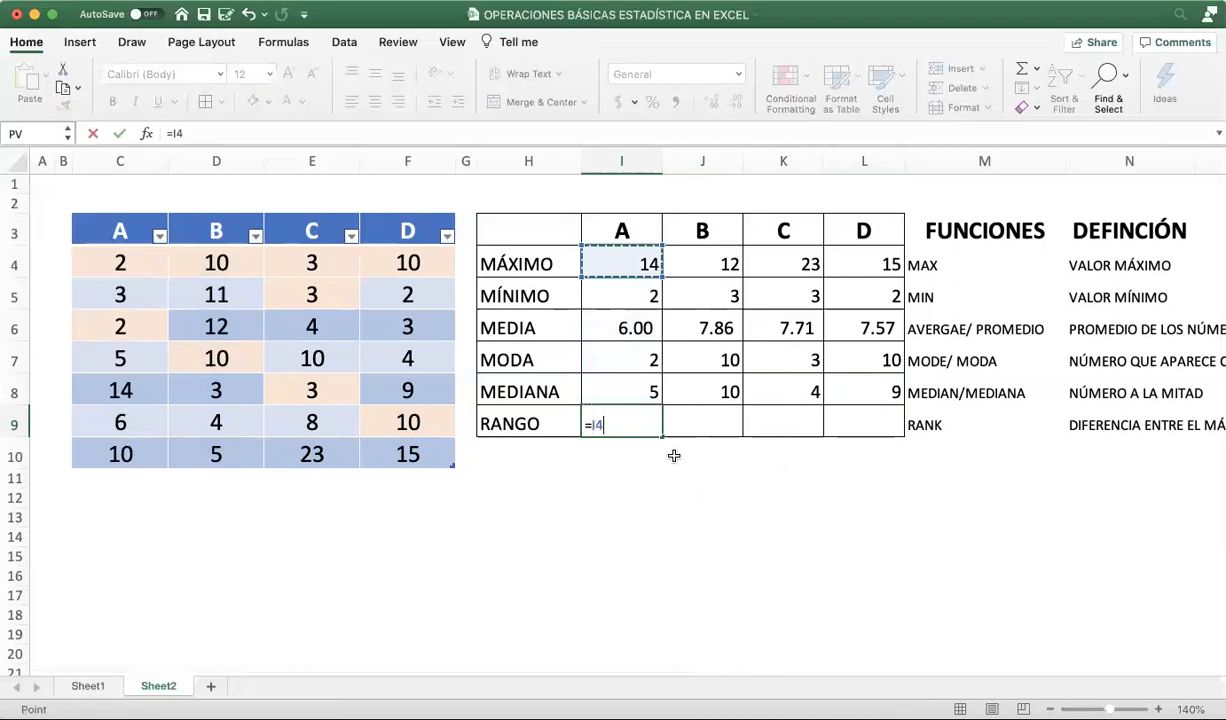
{"action": "type", "text": "-"}
{"action": "key", "text": "Up"}
{"action": "key", "text": "Up"}
{"action": "key", "text": "Up"}
{"action": "key", "text": "Up"}
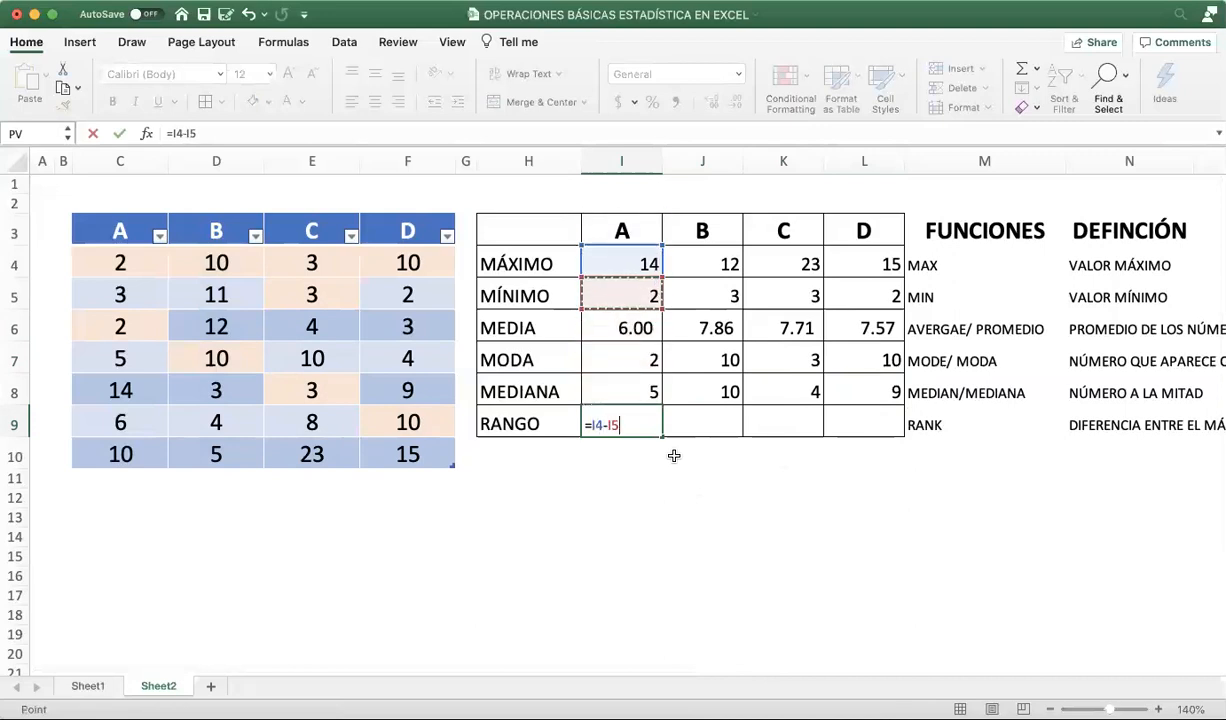
{"action": "key", "text": "Return"}
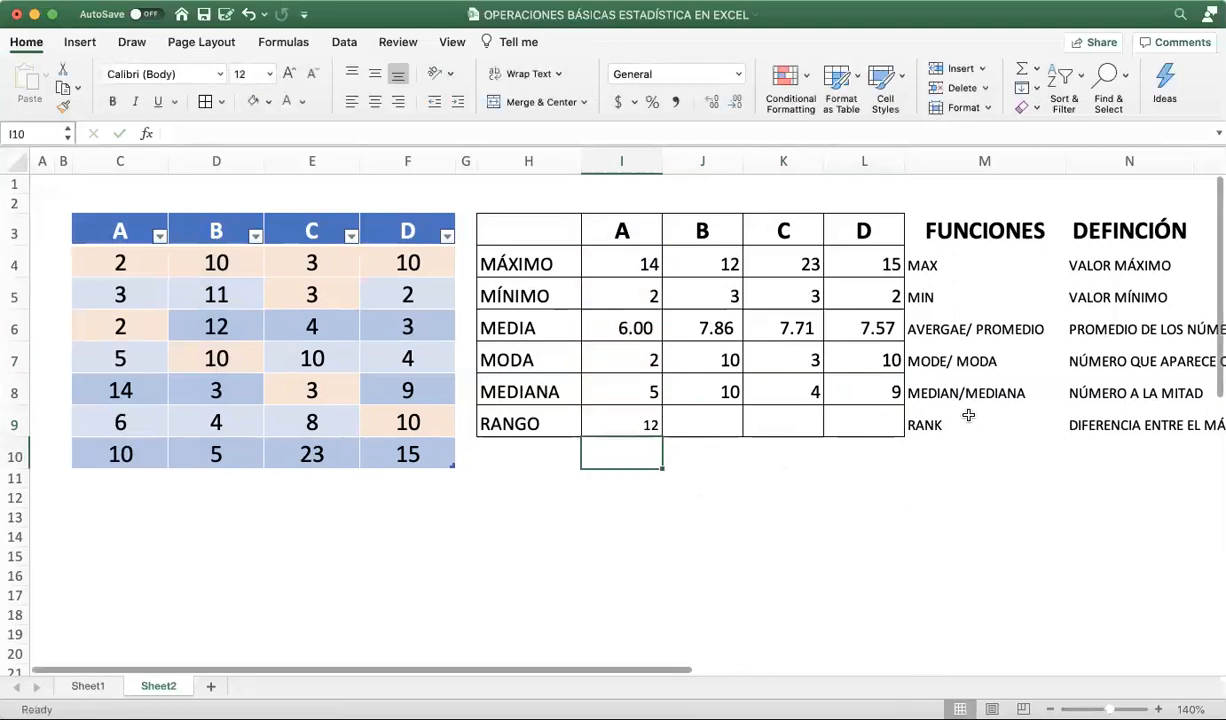
{"action": "left_click", "coordinate": [625, 424]}
- Enter =J4-J5 in J9 for the range of data column B and fill the formula across to L9
{"action": "left_click", "coordinate": [706, 424]}
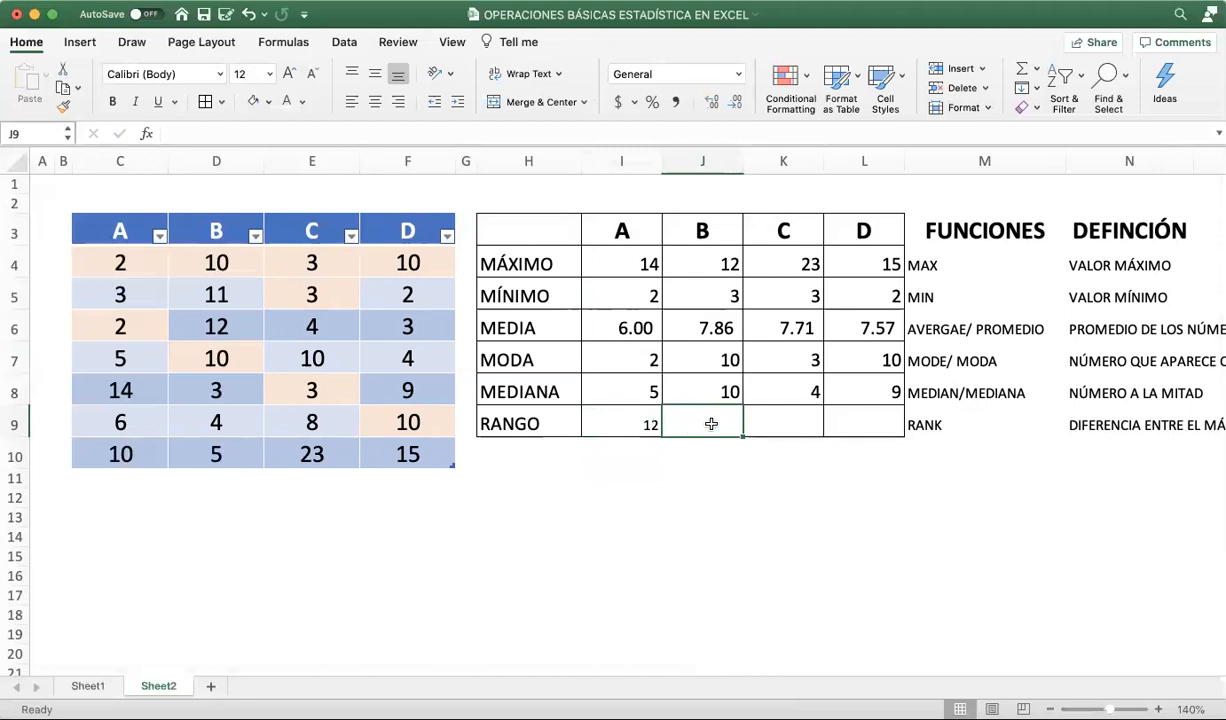
{"action": "type", "text": "="}
{"action": "key", "text": "Up"}
{"action": "key", "text": "Up"}
{"action": "key", "text": "Up"}
{"action": "key", "text": "Up"}
{"action": "key", "text": "Up"}
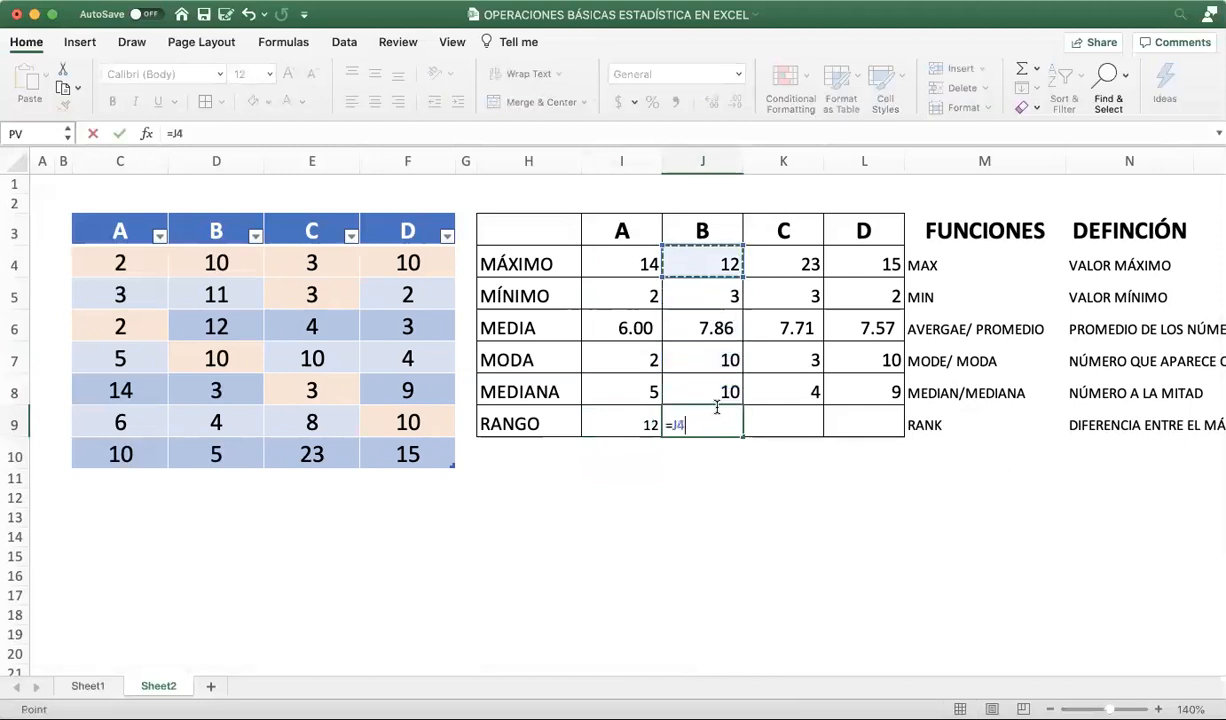
{"action": "type", "text": "-"}
{"action": "key", "text": "Up"}
{"action": "key", "text": "Up"}
{"action": "key", "text": "Up"}
{"action": "key", "text": "Up"}
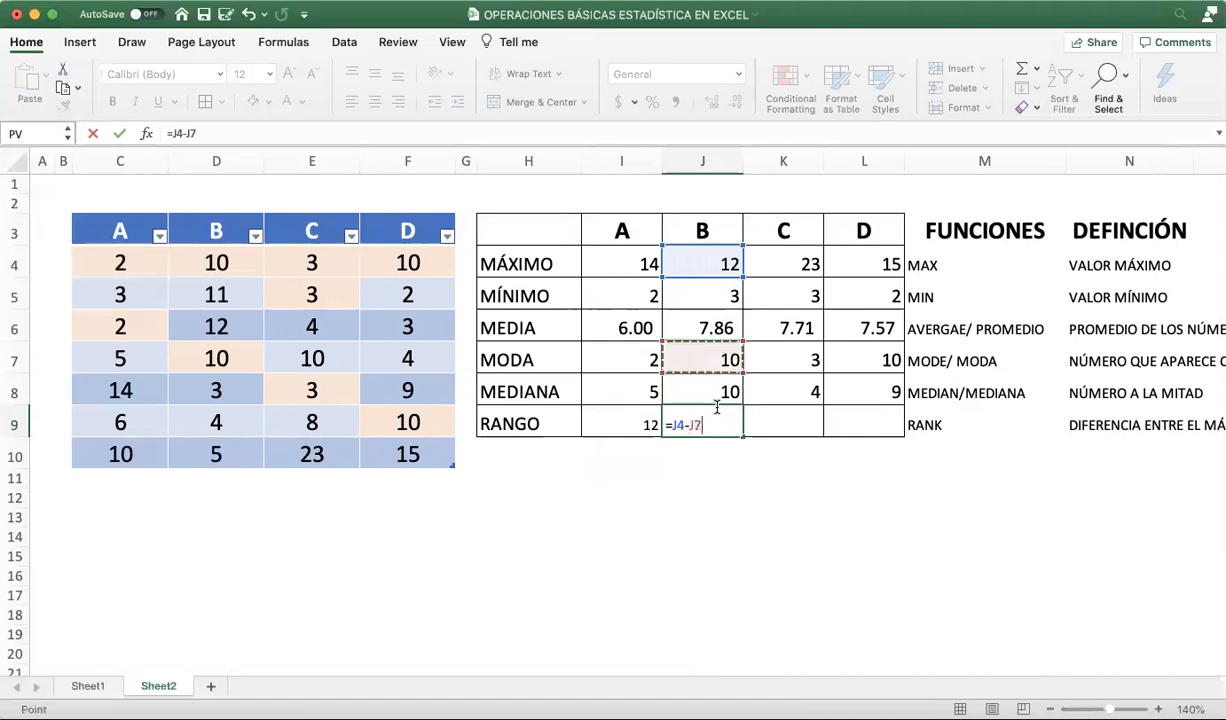
{"action": "key", "text": "Return"}
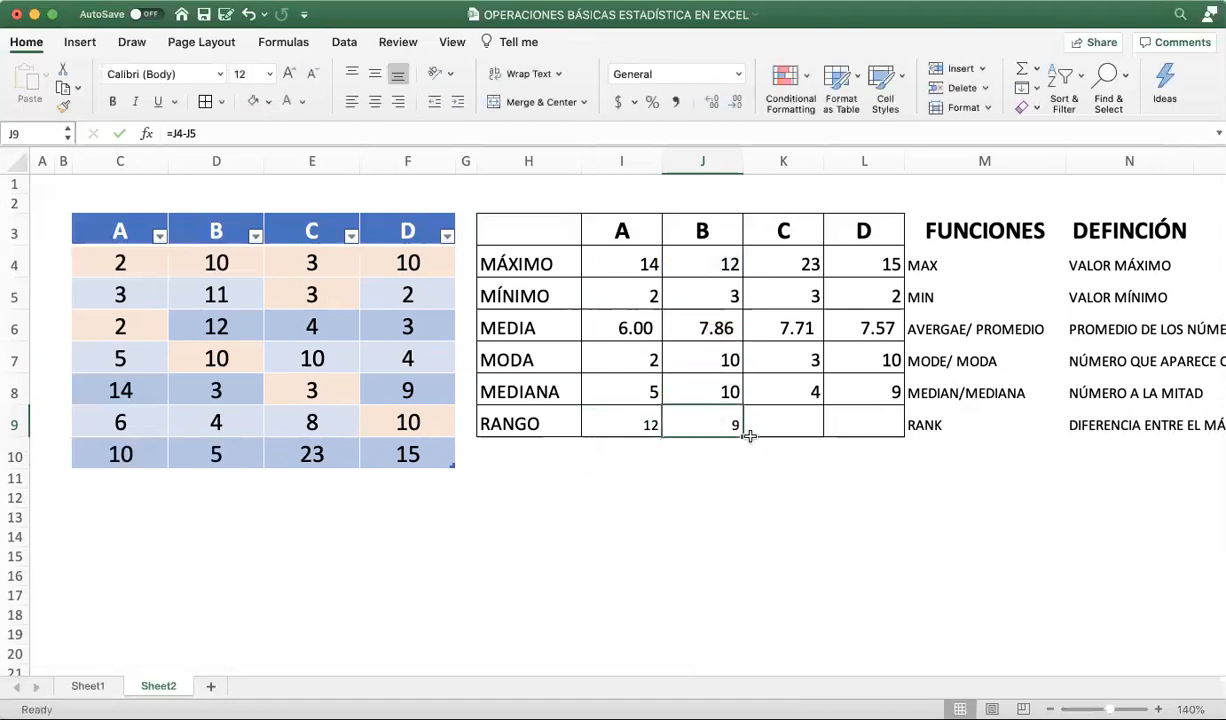
{"action": "left_click_drag", "start_coordinate": [742, 436], "coordinate": [899, 441]}
{"action": "left_click", "coordinate": [710, 477]}
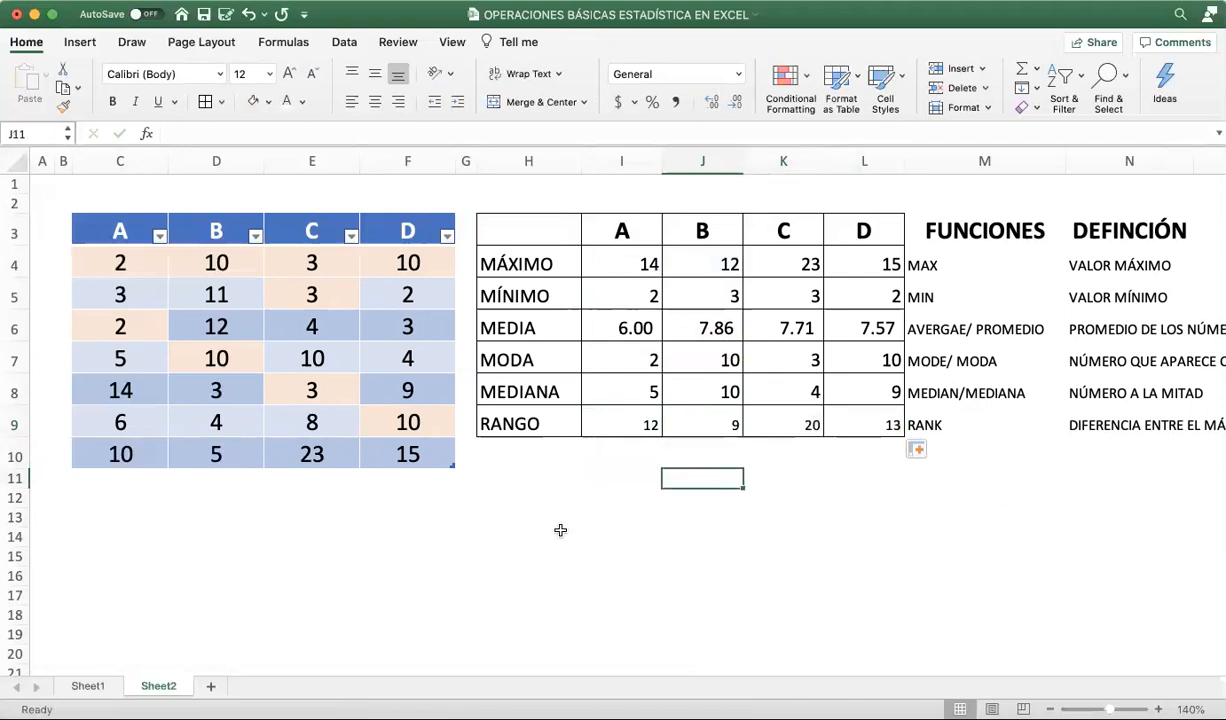